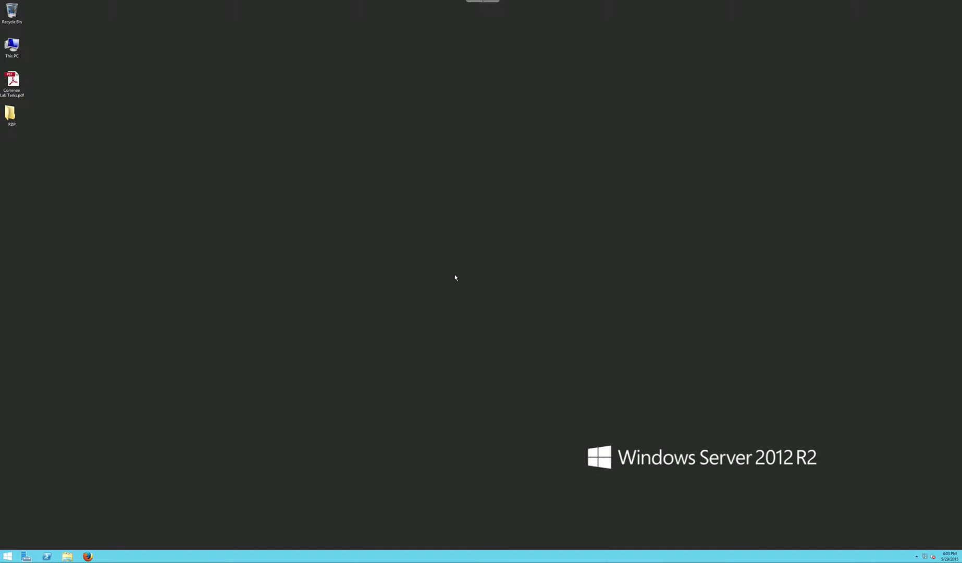
Launch TargetWindows01.rdp from the RDP folder to start the Remote Desktop session
double_click(9, 113)
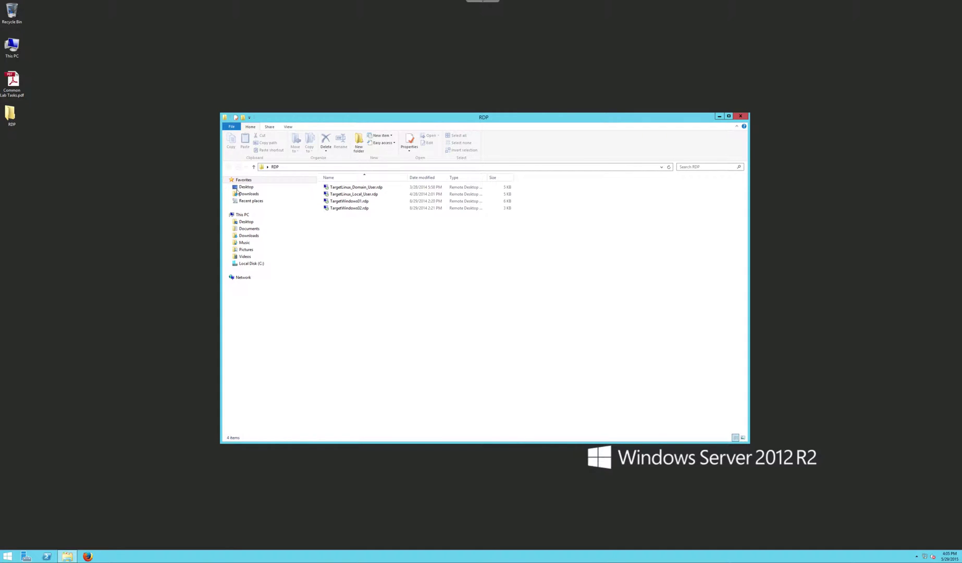
left_click(344, 202)
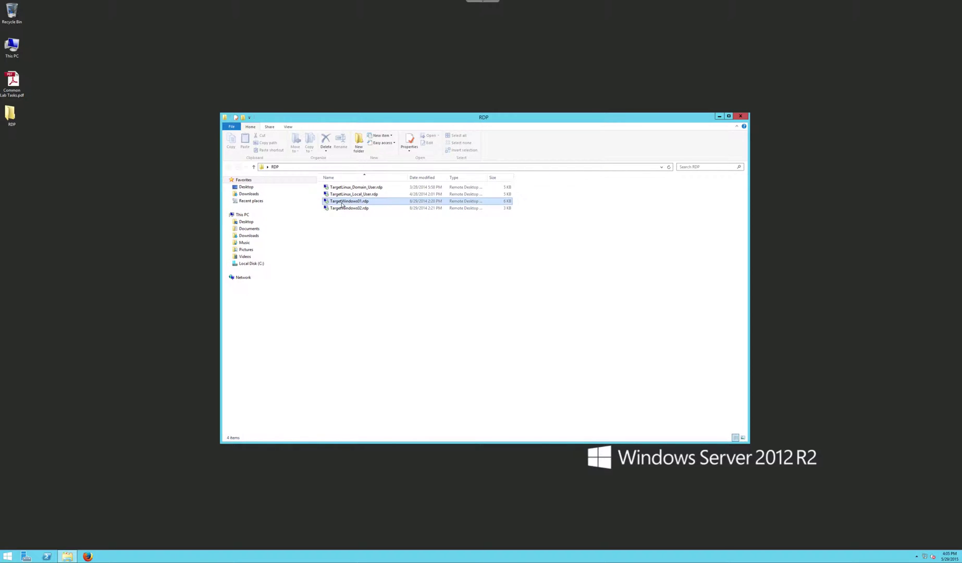
double_click(343, 203)
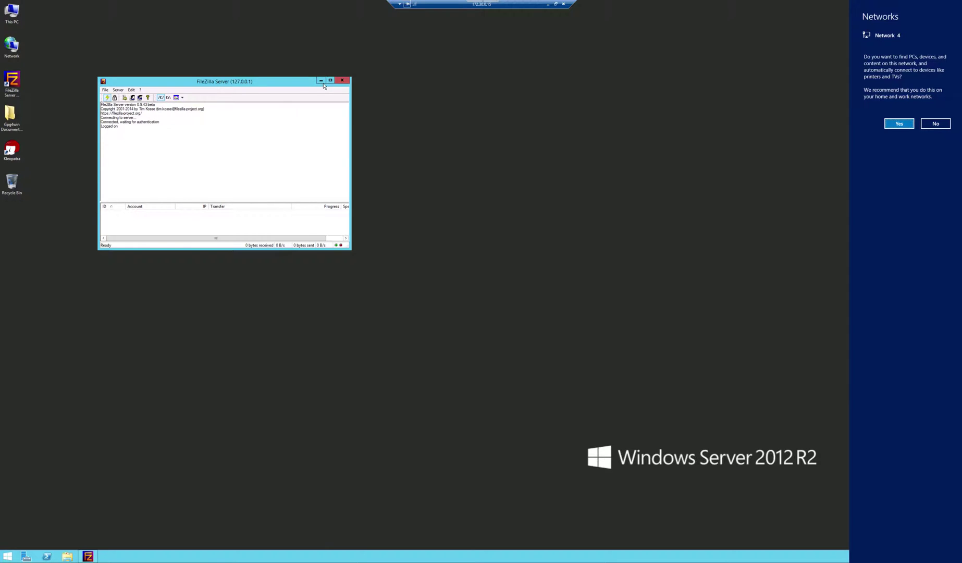
Decline the network discovery prompt, close FileZilla Server, and bring up Server Manager
left_click(340, 82)
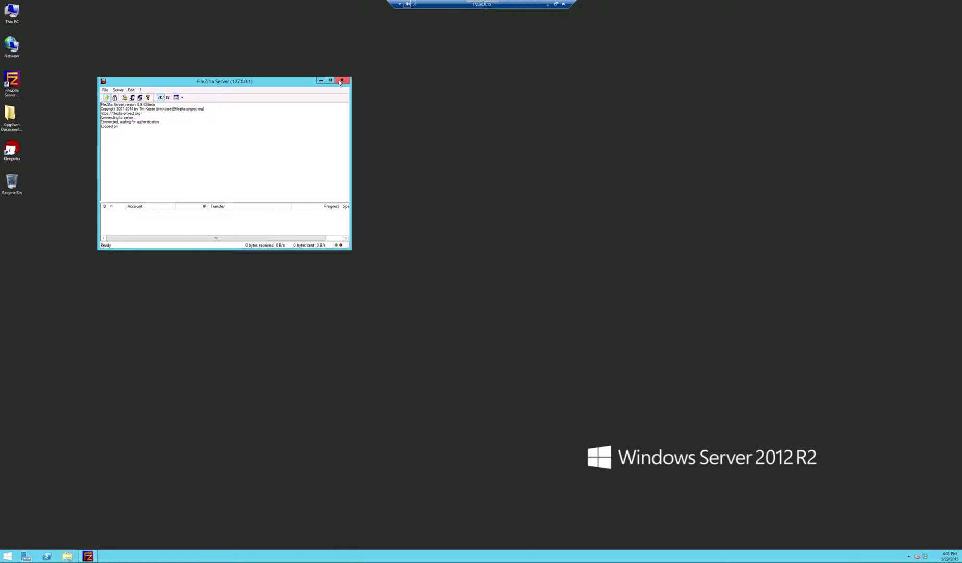
left_click(340, 82)
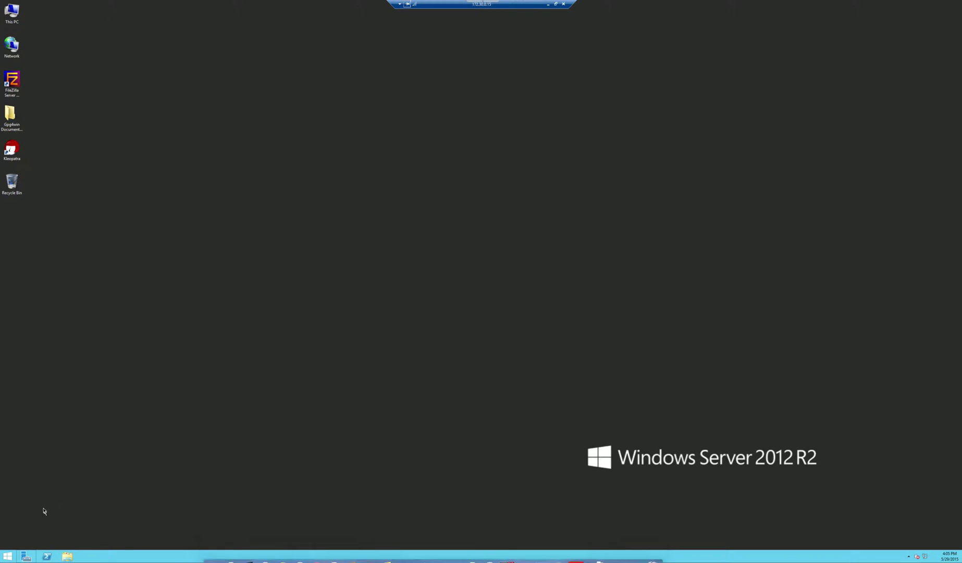
left_click(25, 556)
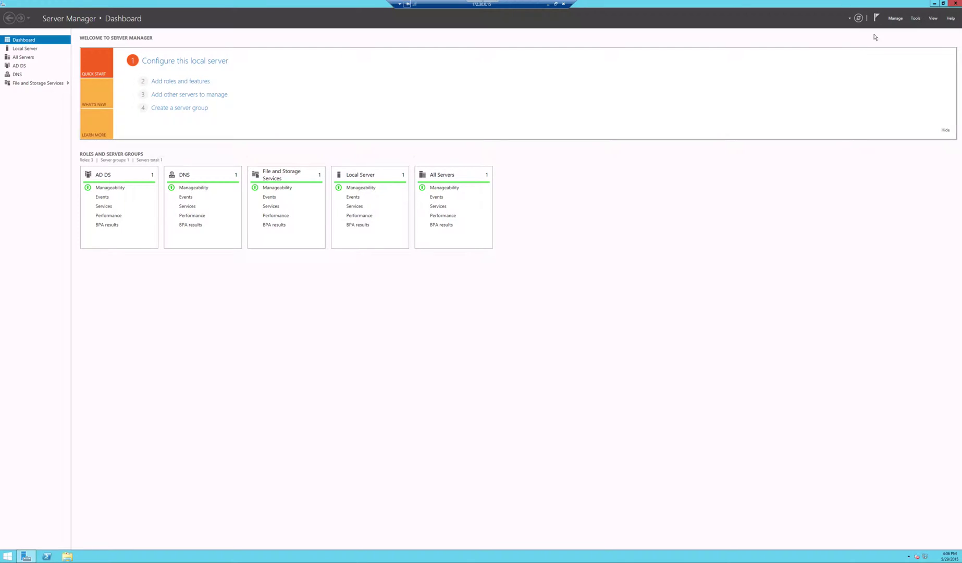
Open Local Security Policy from Tools, then reposition, enlarge and widen its tree pane
left_click(915, 19)
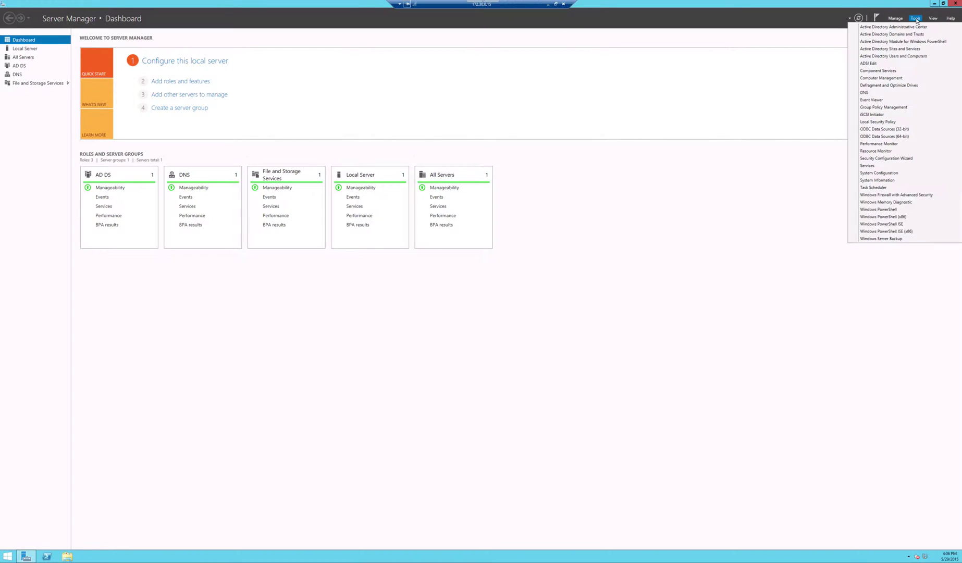
left_click(882, 122)
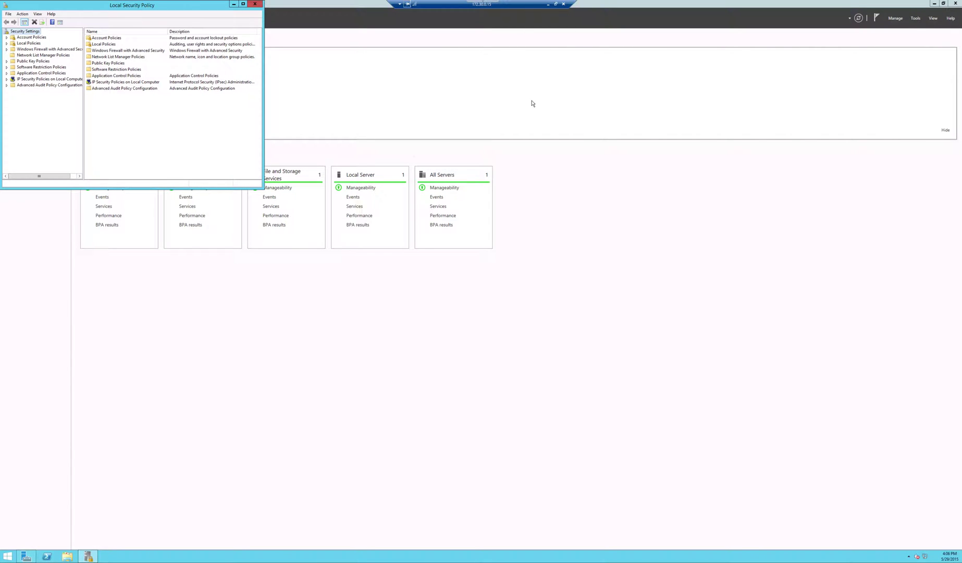
left_click_drag(150, 8, 191, 51)
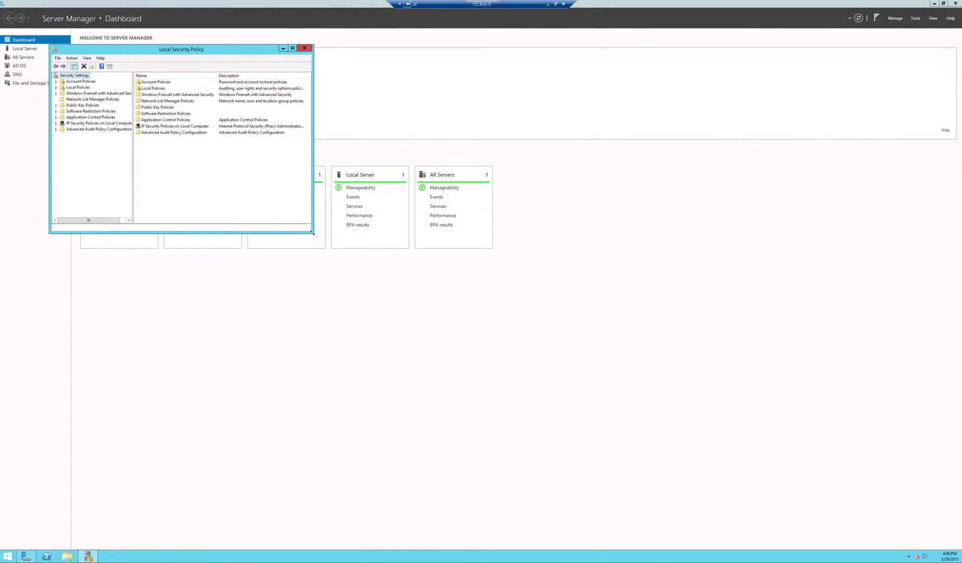
left_click_drag(312, 234, 423, 328)
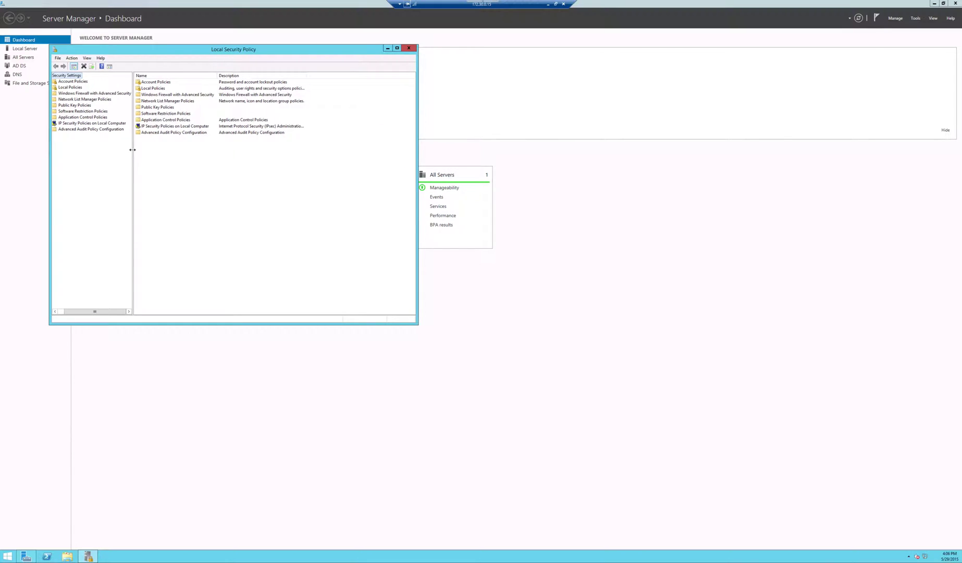
left_click_drag(133, 150, 155, 150)
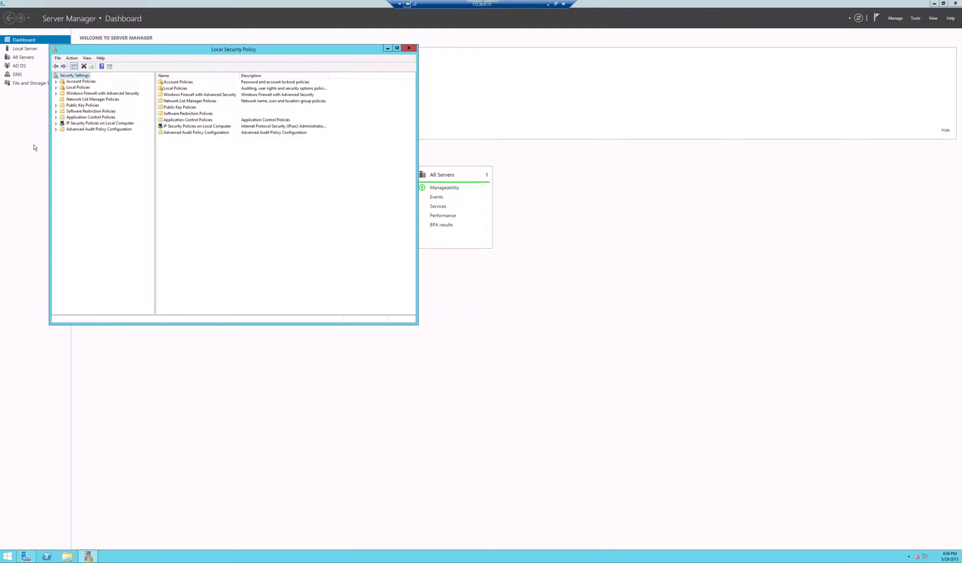
Show Account Policies > Password Policy and open the Enforce password history setting
left_click(56, 82)
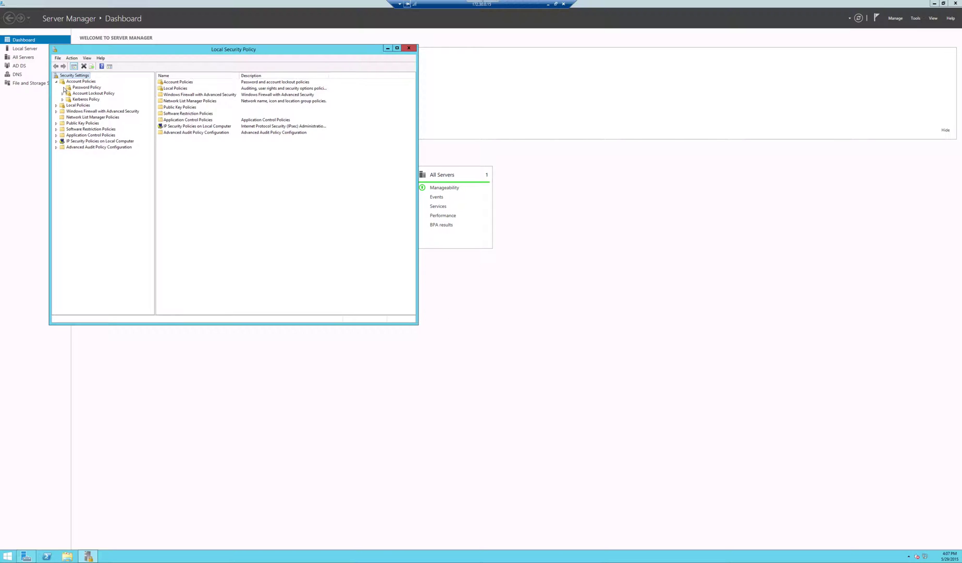
left_click(72, 89)
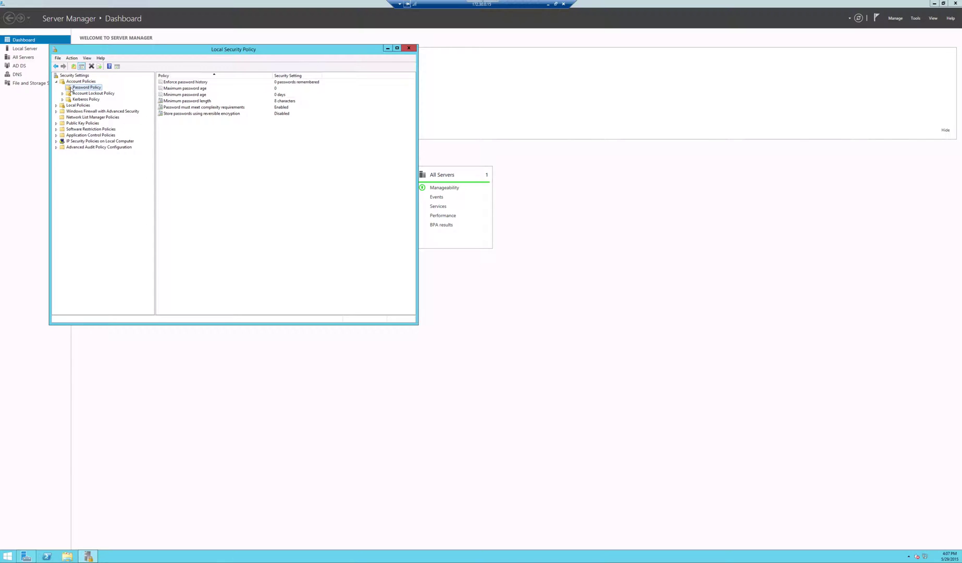
double_click(172, 83)
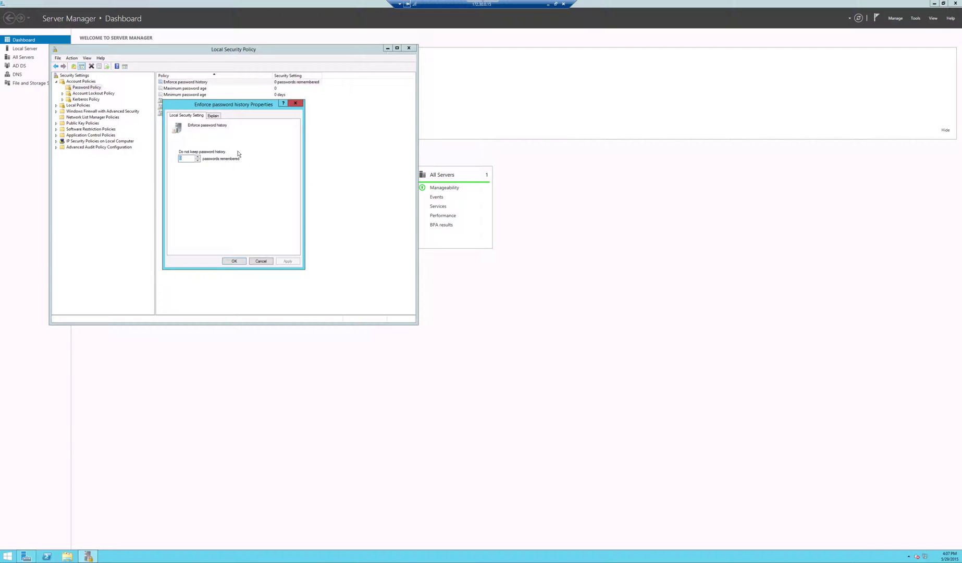
Set password history to 5 remembered passwords and maximum password age to 30 days
left_click(198, 157)
left_click(235, 262)
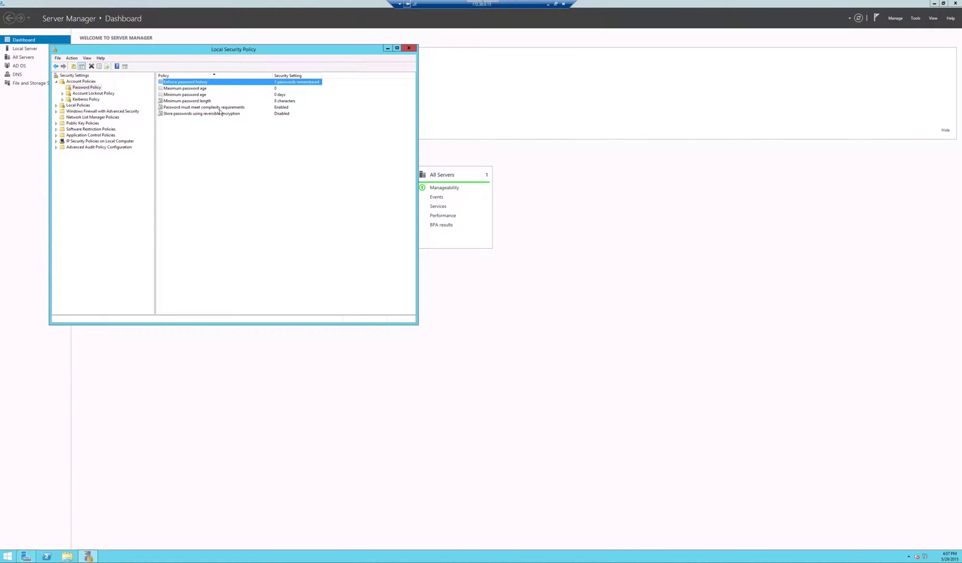
double_click(196, 89)
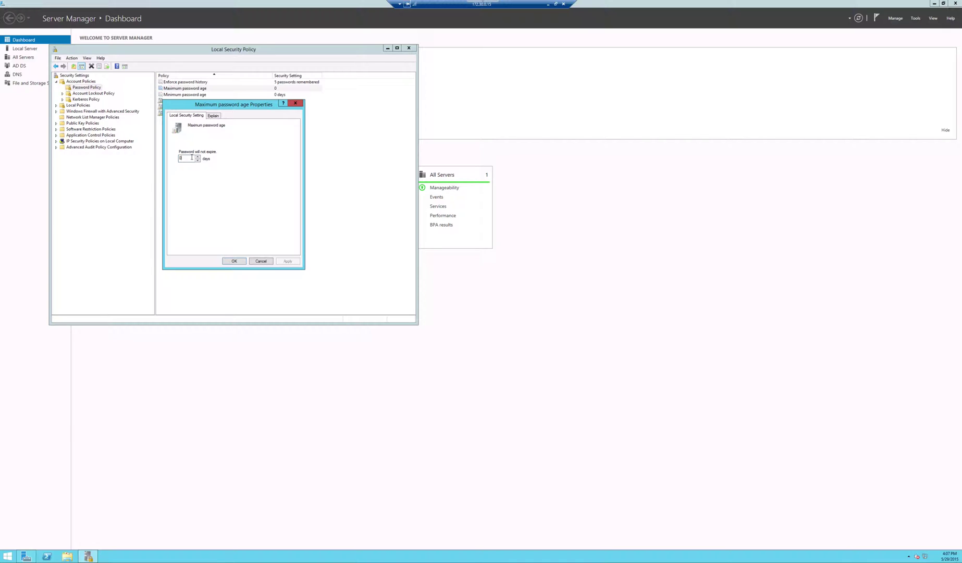
key("BackSpace")
type("30")
left_click(233, 261)
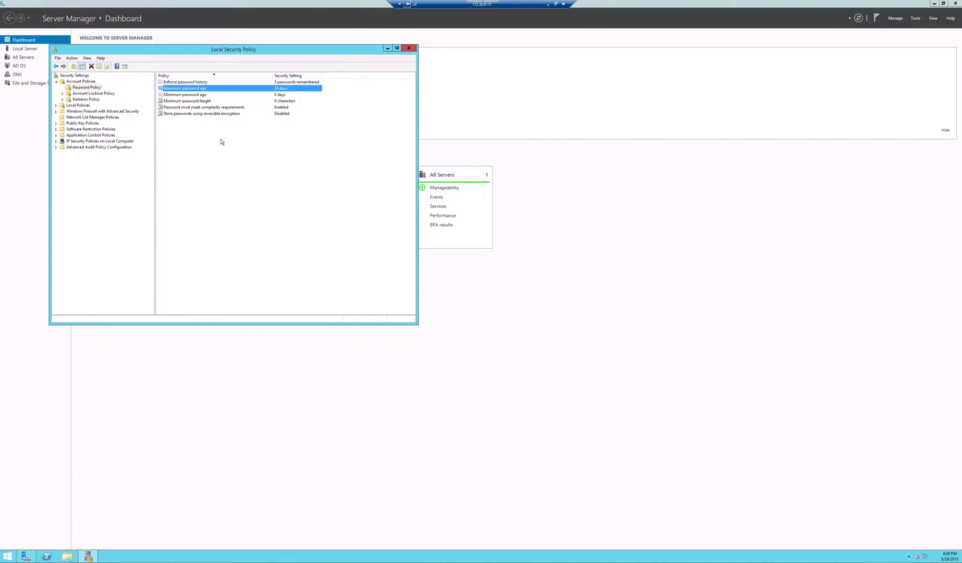
Set minimum password age to 10 days, then open the Minimum password length setting
double_click(187, 95)
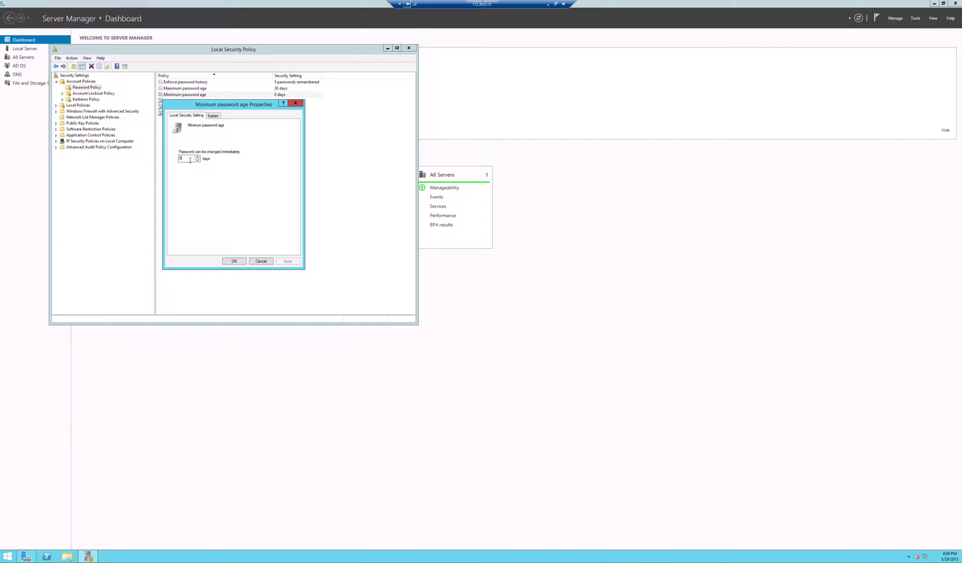
type("10")
key("BackSpace")
key("BackSpace")
key("BackSpace")
type("10")
left_click(238, 260)
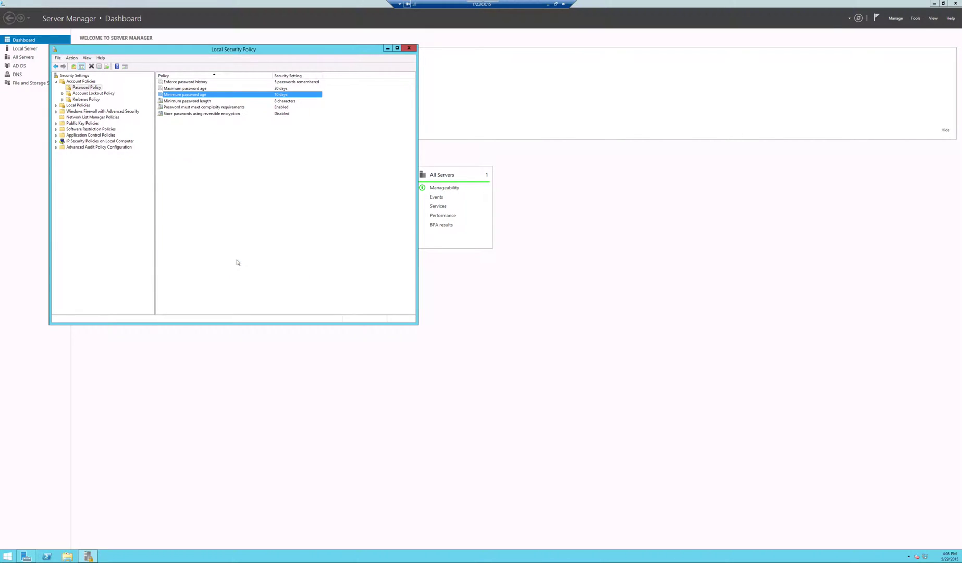
left_click(227, 218)
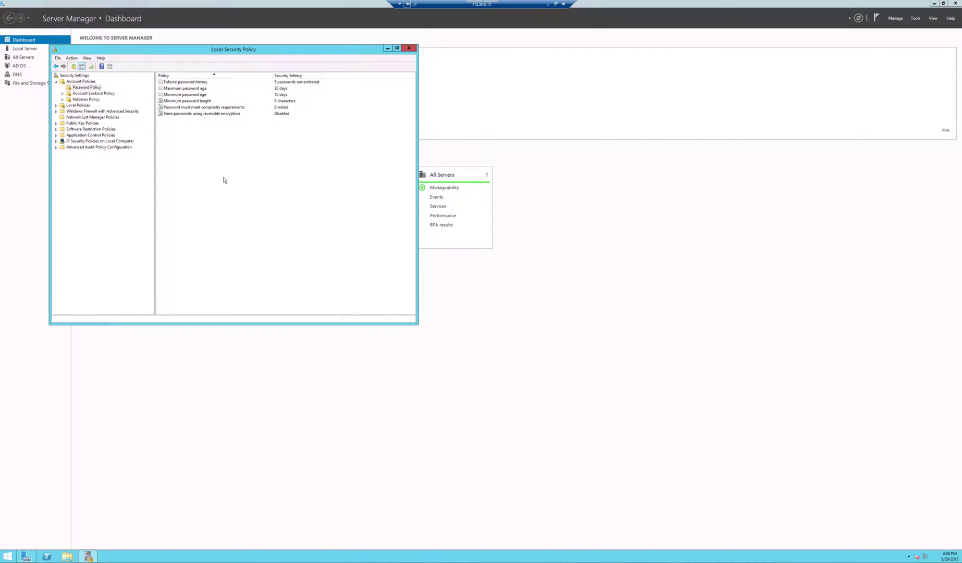
double_click(196, 102)
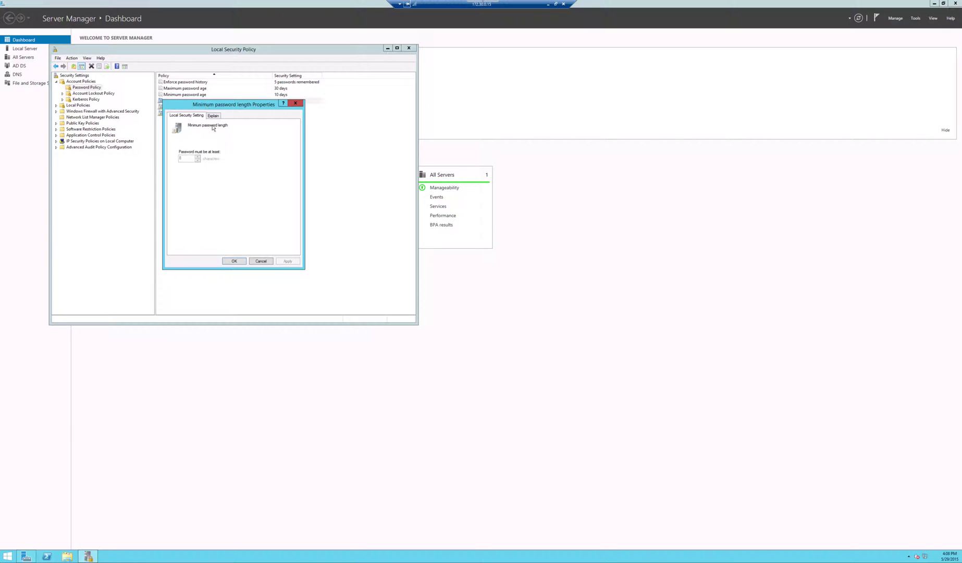
Keep minimum length at 8 characters, reconfirm minimum age at 10 days, and close the console
left_click(232, 262)
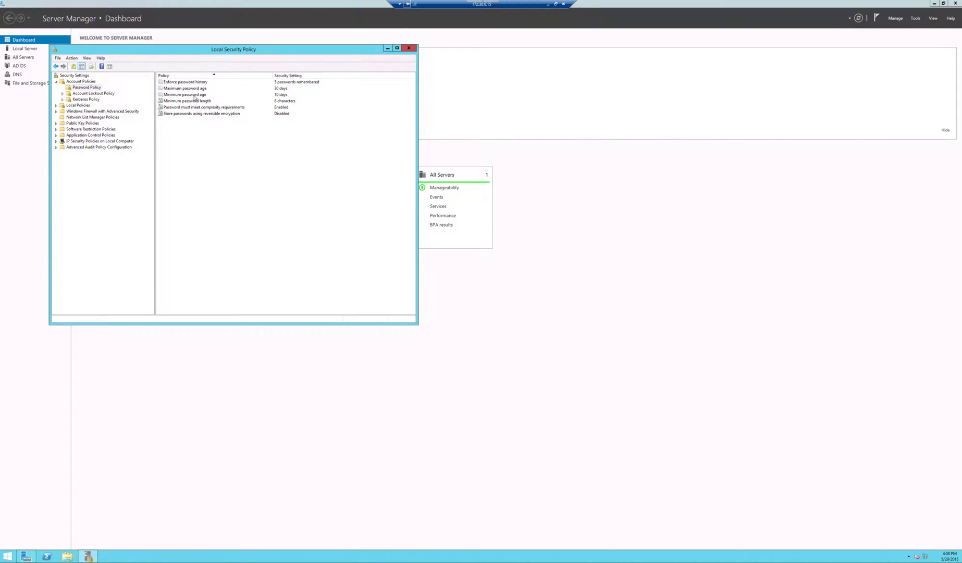
double_click(188, 95)
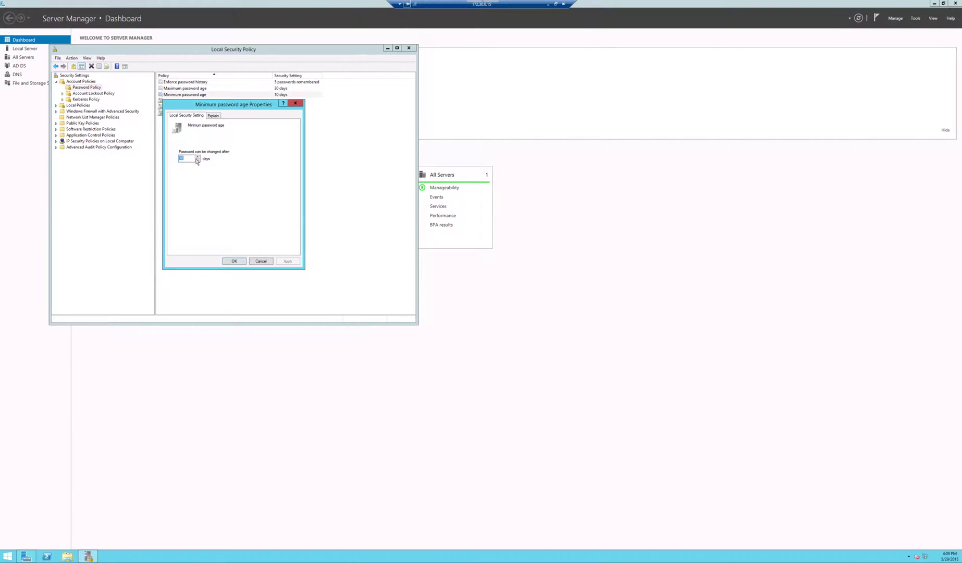
left_click(198, 160)
left_click(198, 157)
left_click(230, 261)
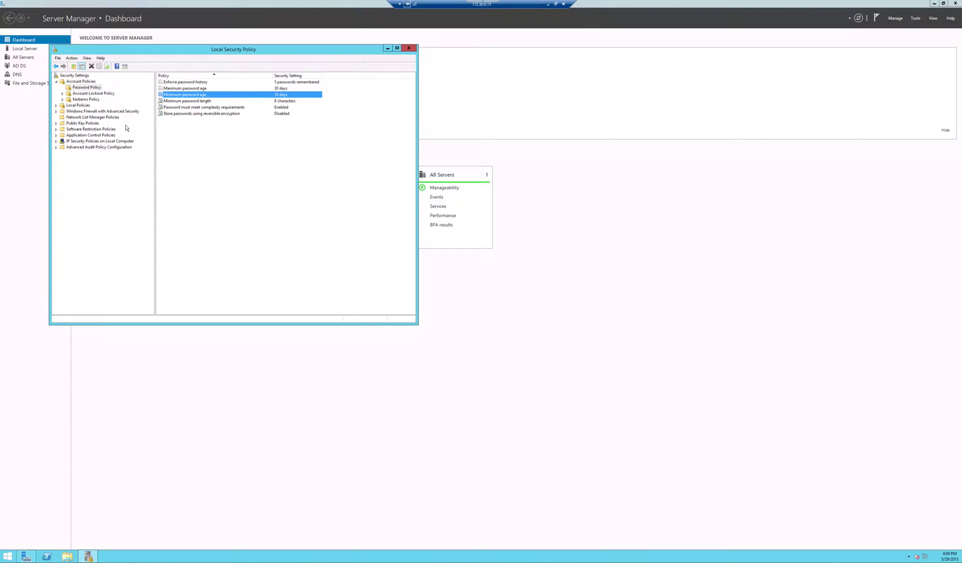
left_click(410, 51)
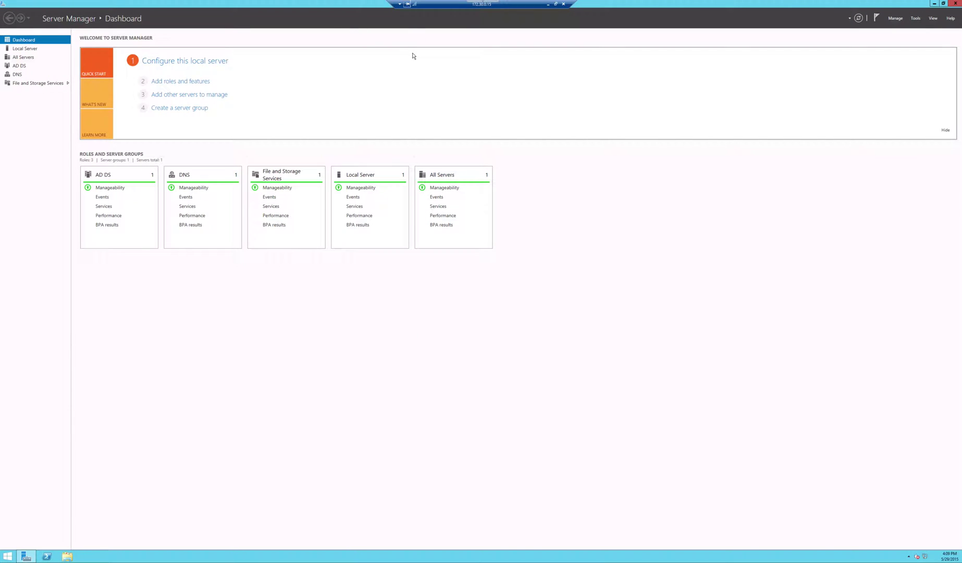
Open Group Policy Management from Tools and enlarge its window and tree pane
left_click(916, 18)
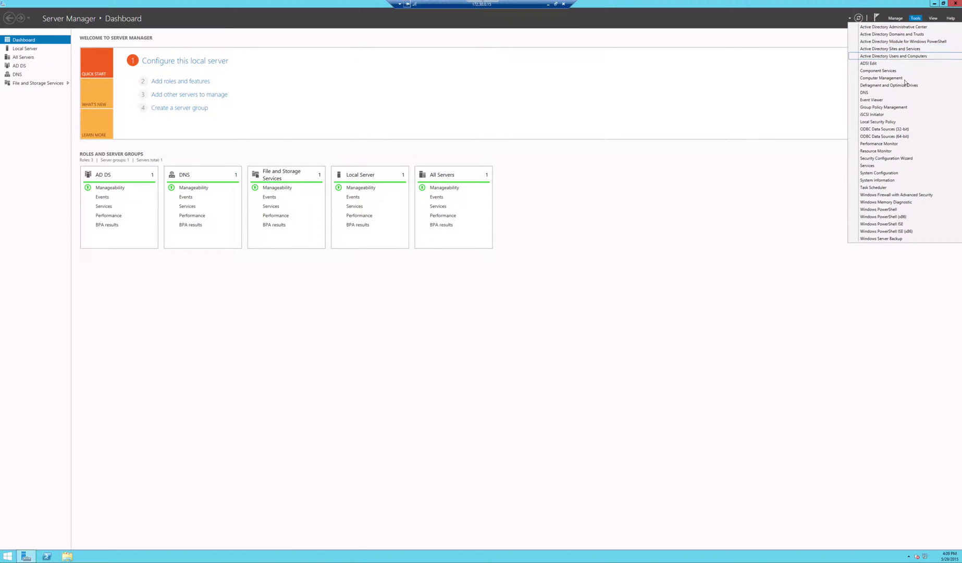
left_click(895, 108)
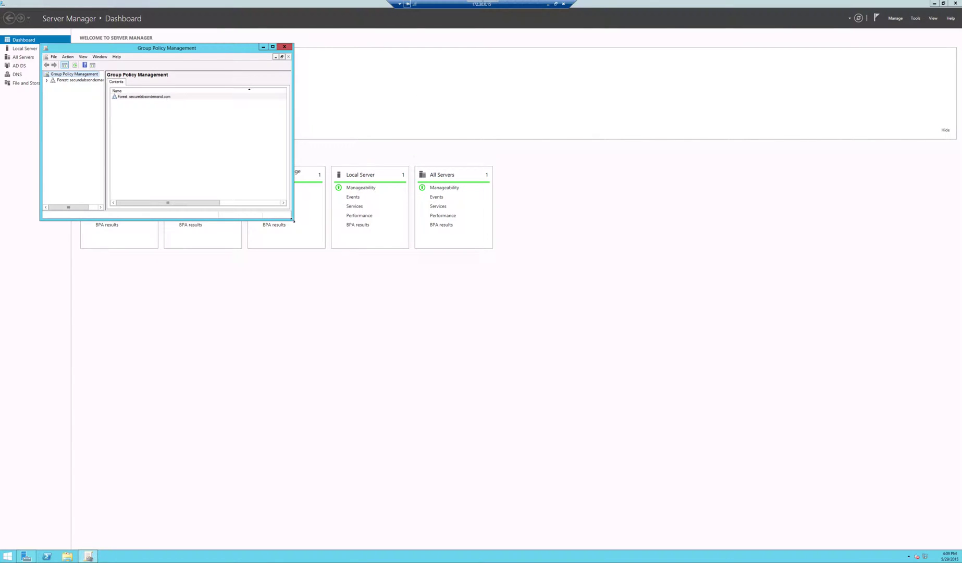
left_click_drag(293, 220, 468, 306)
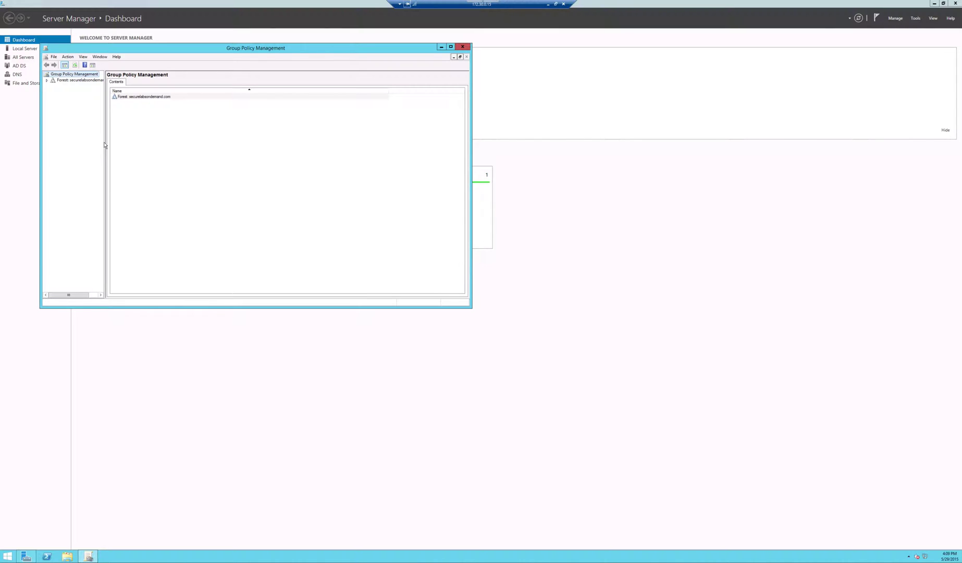
left_click_drag(105, 145, 148, 151)
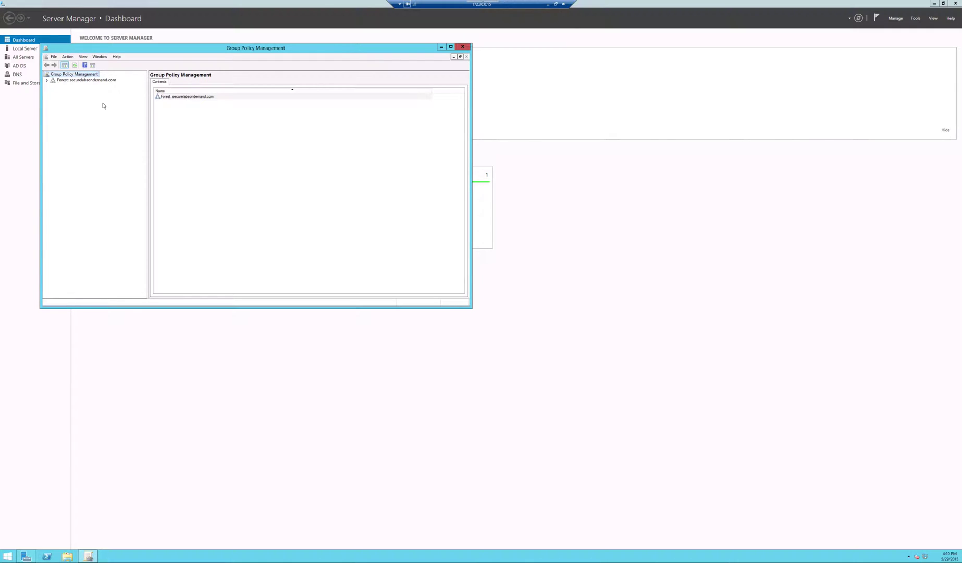
Expand the forest and Domains down to securelabsondemand.com to reveal Default Domain Policy
left_click(47, 82)
left_click(54, 86)
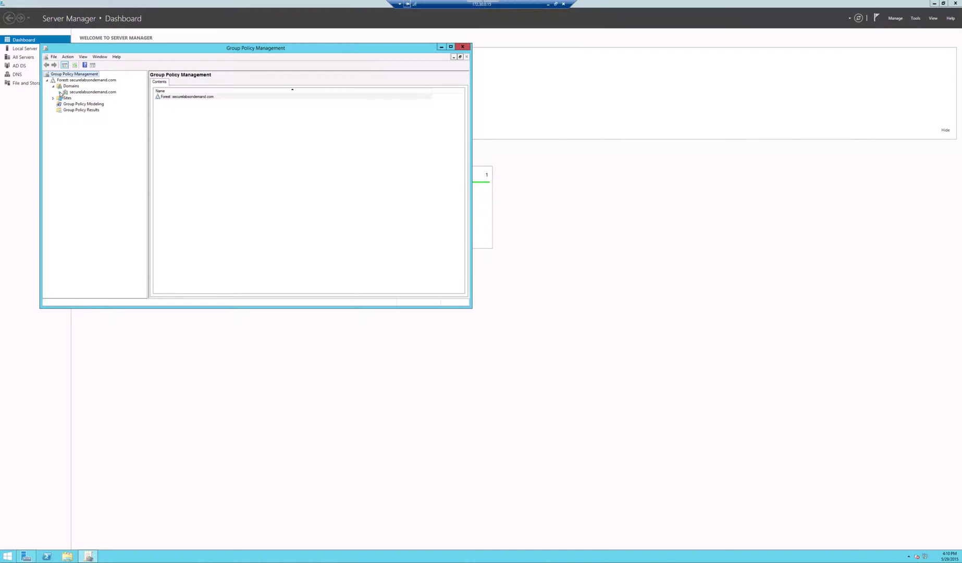
left_click(60, 92)
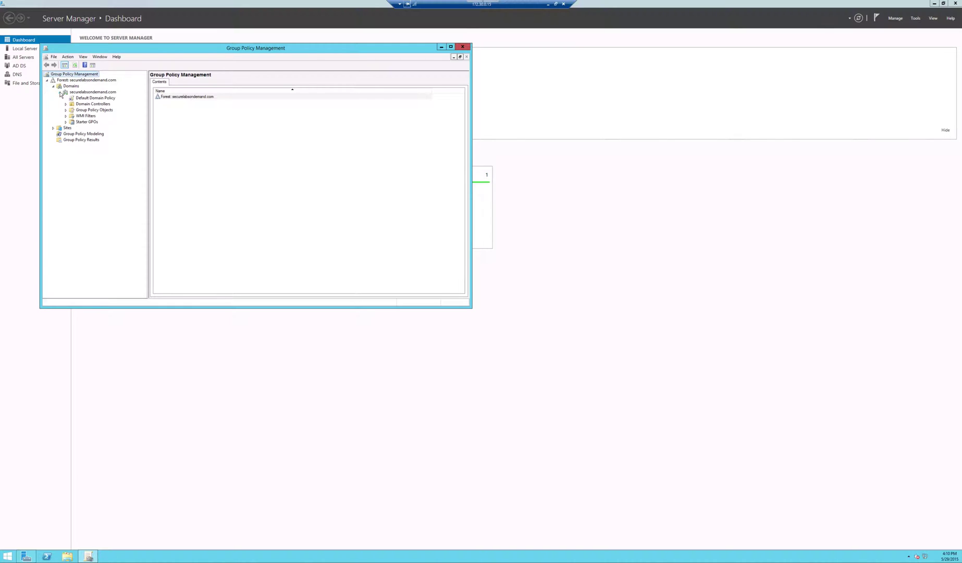
Select the Default Domain Policy link, acknowledge the link warning, and mark it Enforced
left_click(78, 98)
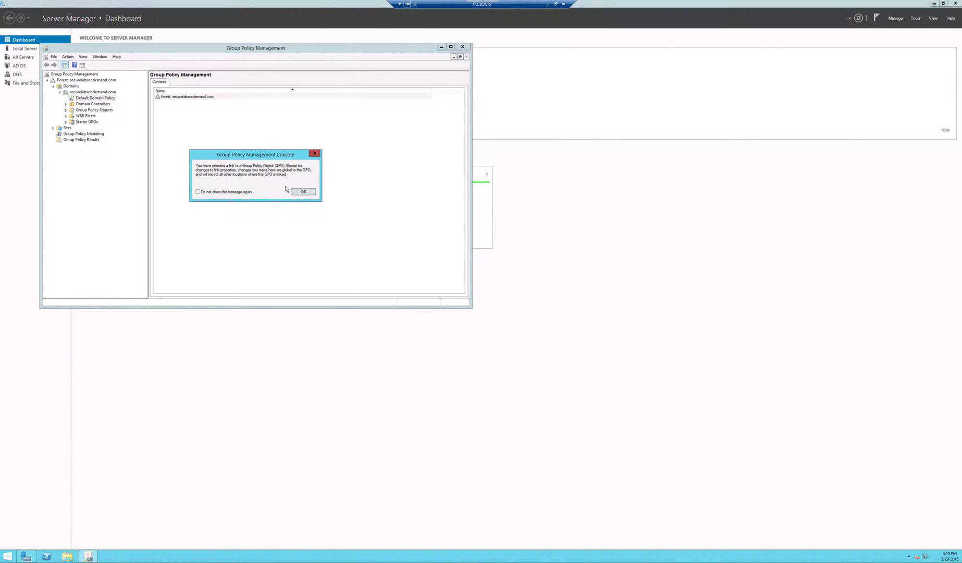
left_click(303, 193)
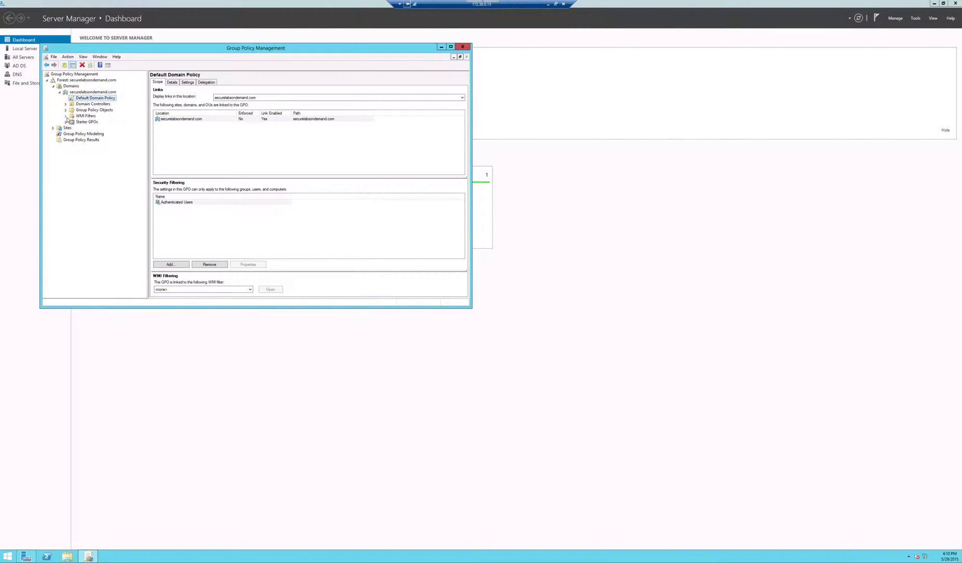
right_click(80, 100)
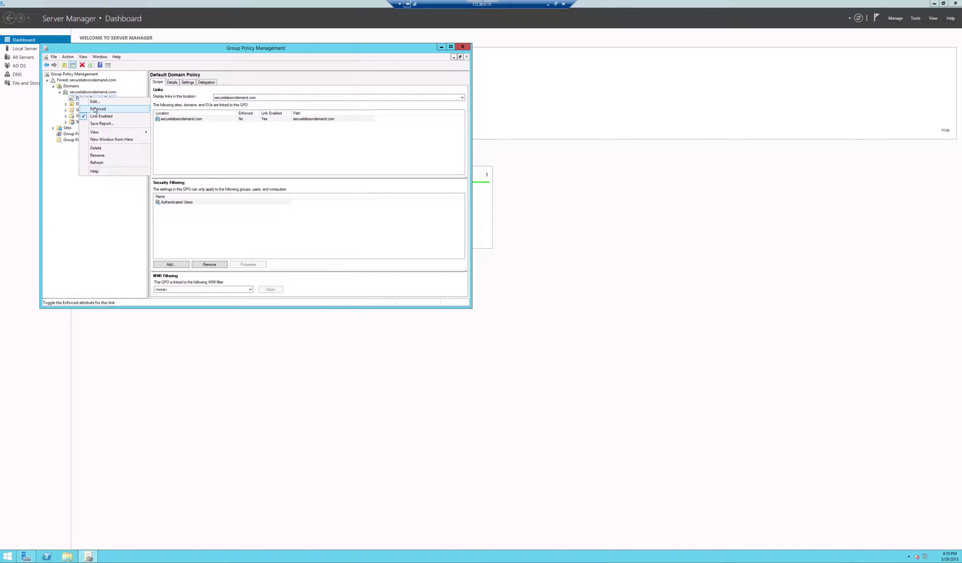
left_click(95, 108)
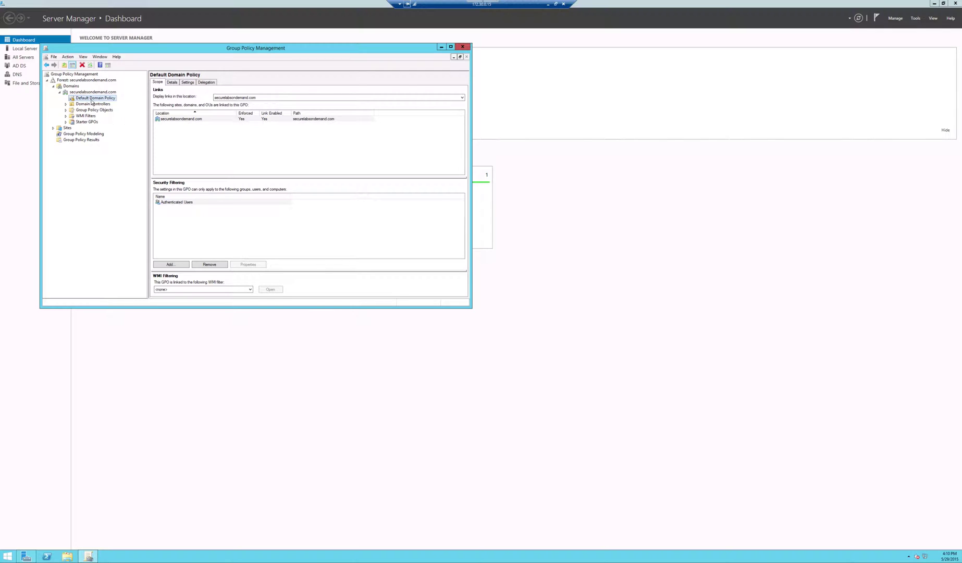
Edit Default Domain Policy in the editor, enlarge it, and expand the computer Policies branch
right_click(89, 100)
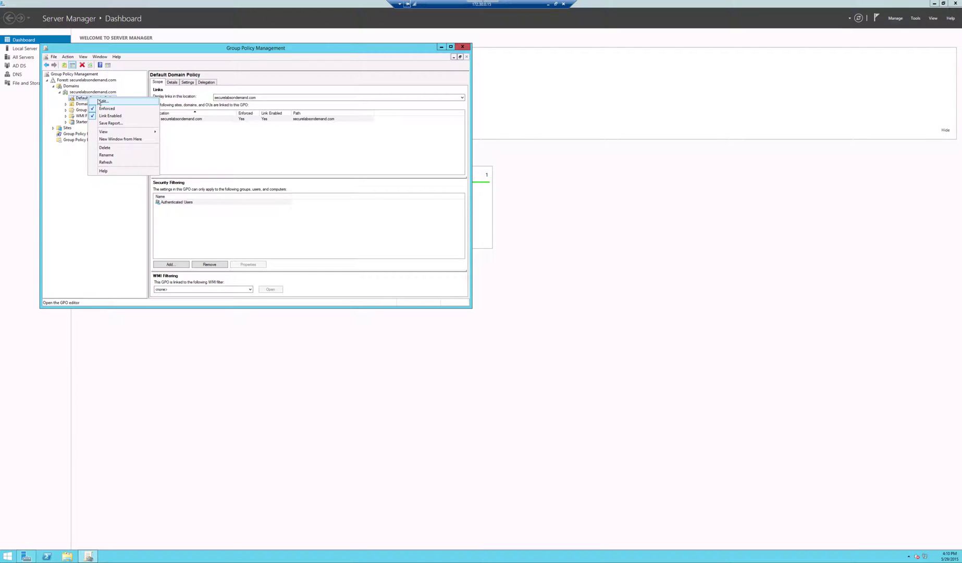
left_click(99, 101)
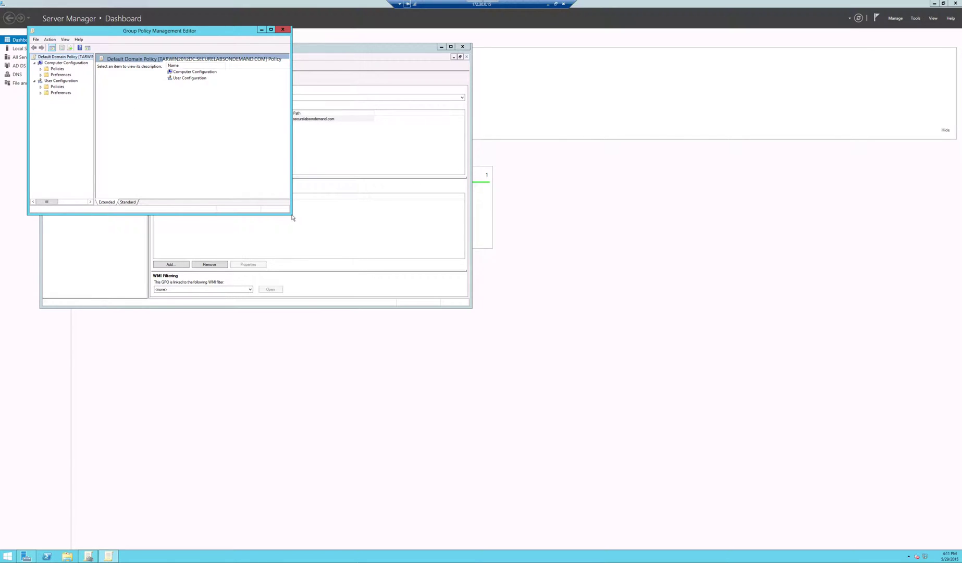
left_click_drag(309, 230, 431, 327)
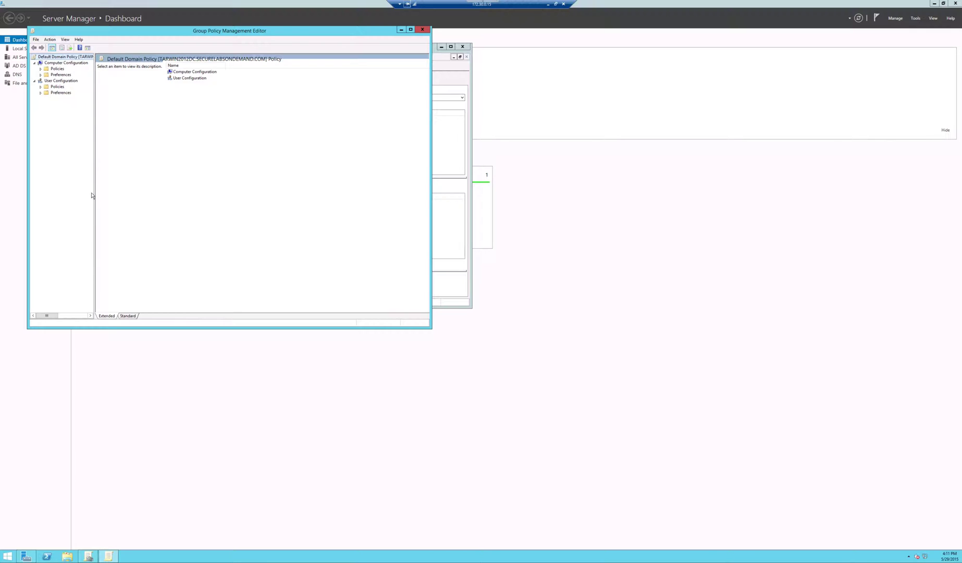
left_click_drag(94, 194, 160, 197)
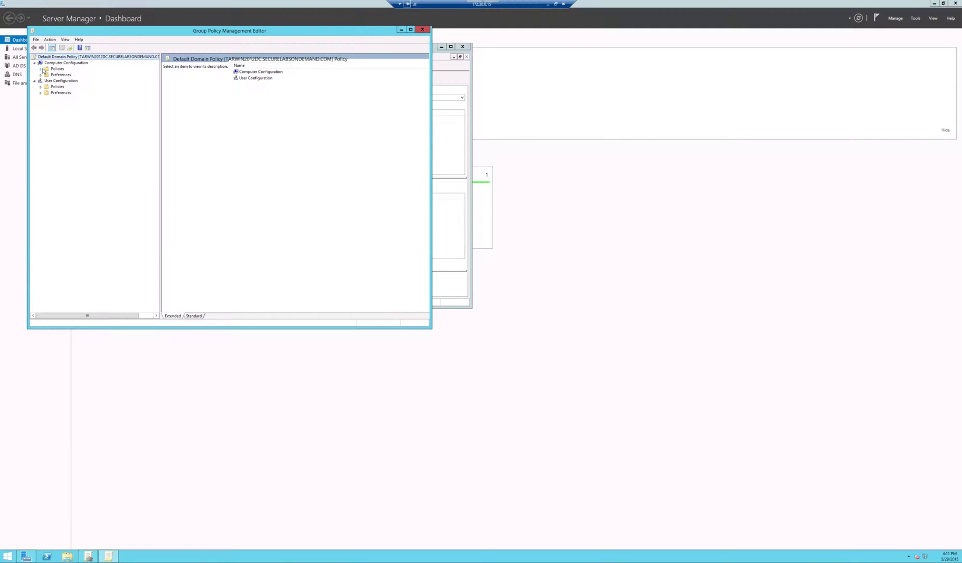
left_click(40, 69)
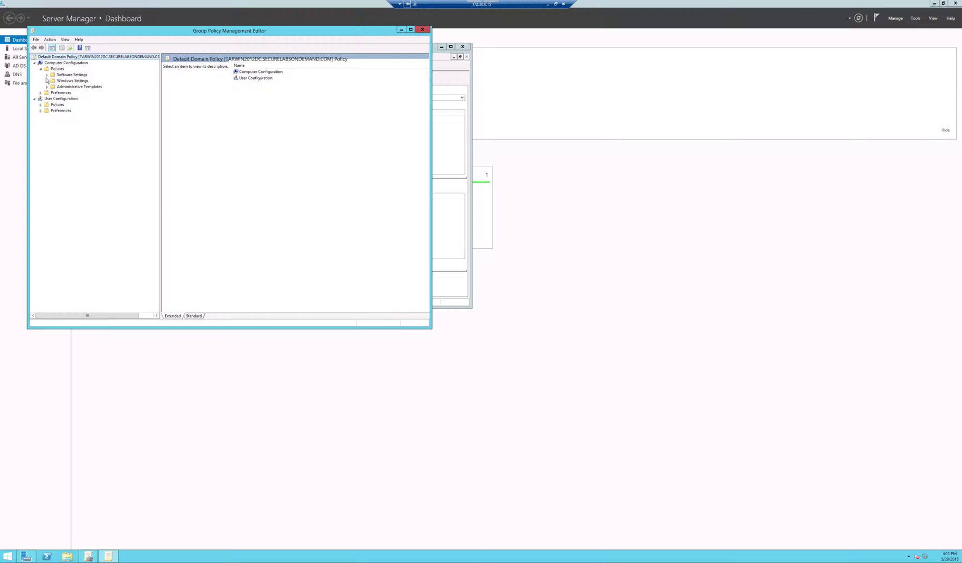
Expand Windows Settings > Security Settings > Account Policies > Password Policy and select Enforce password history
left_click(47, 80)
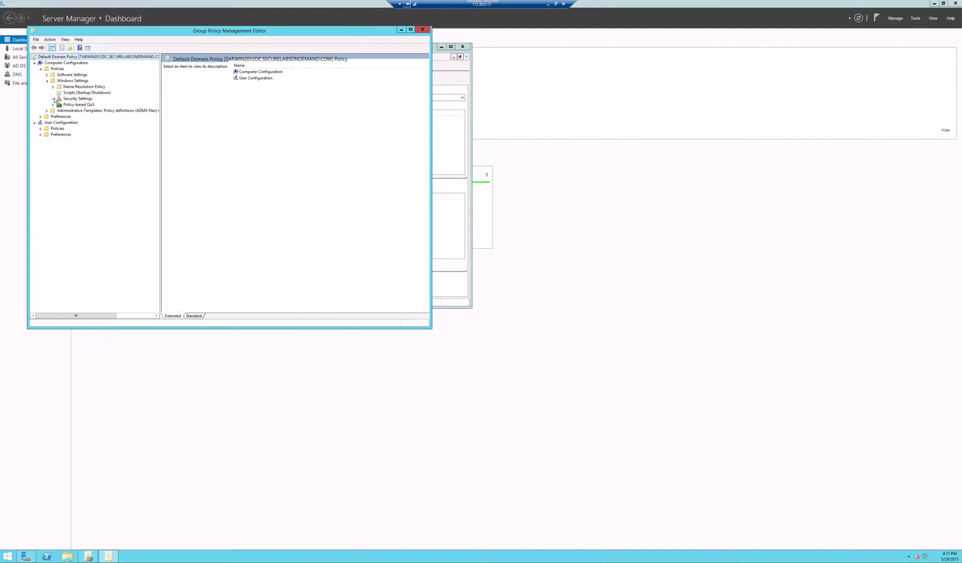
left_click(53, 99)
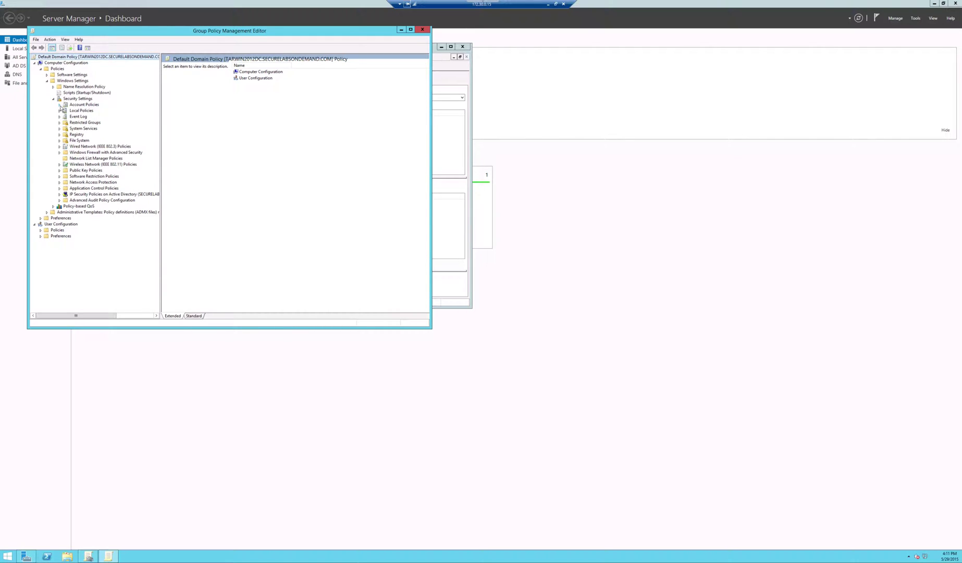
left_click(60, 105)
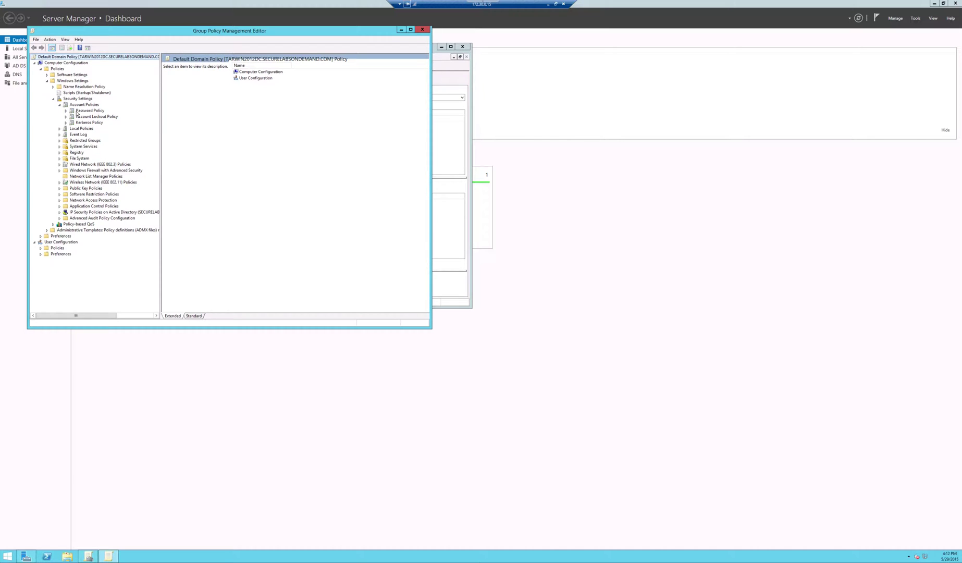
left_click(76, 112)
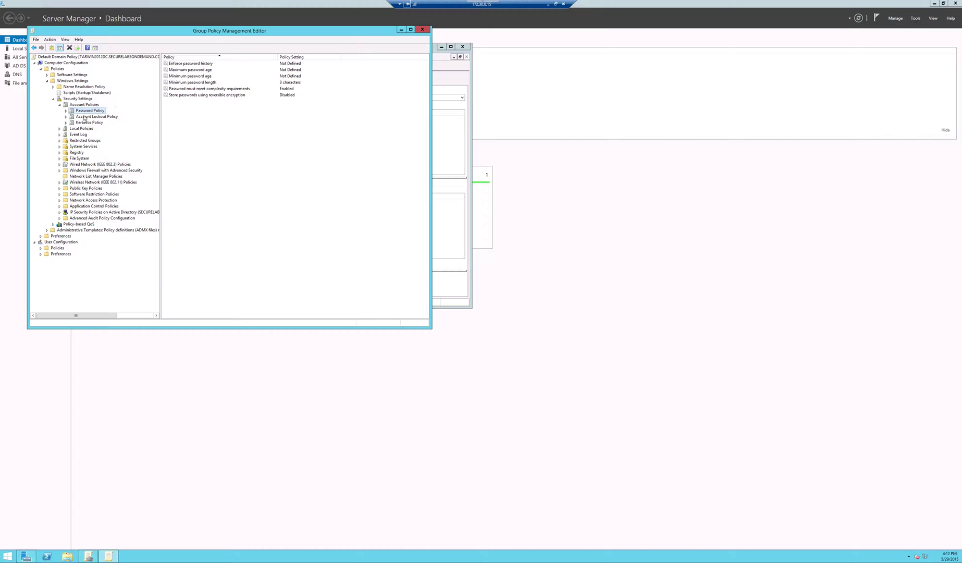
right_click(86, 111)
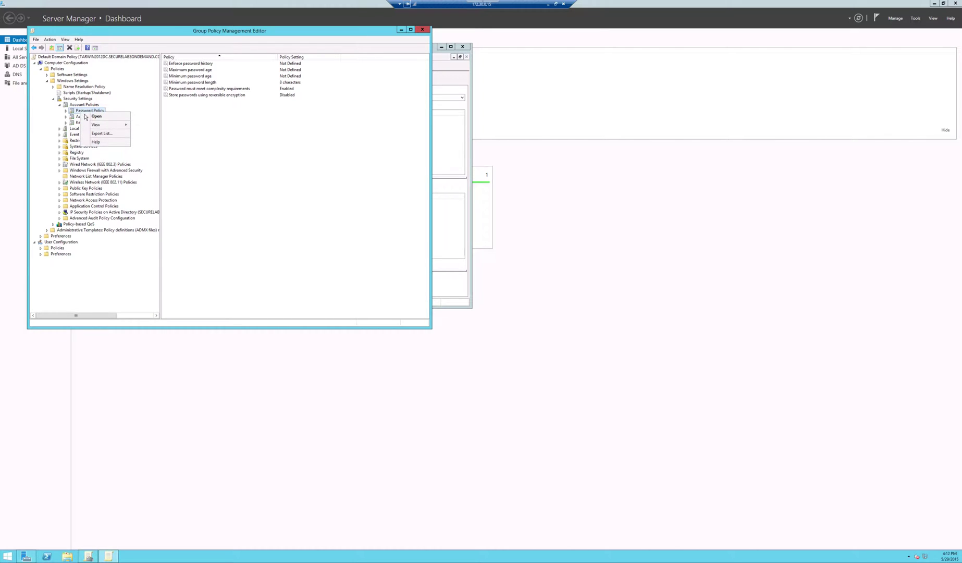
key("Escape")
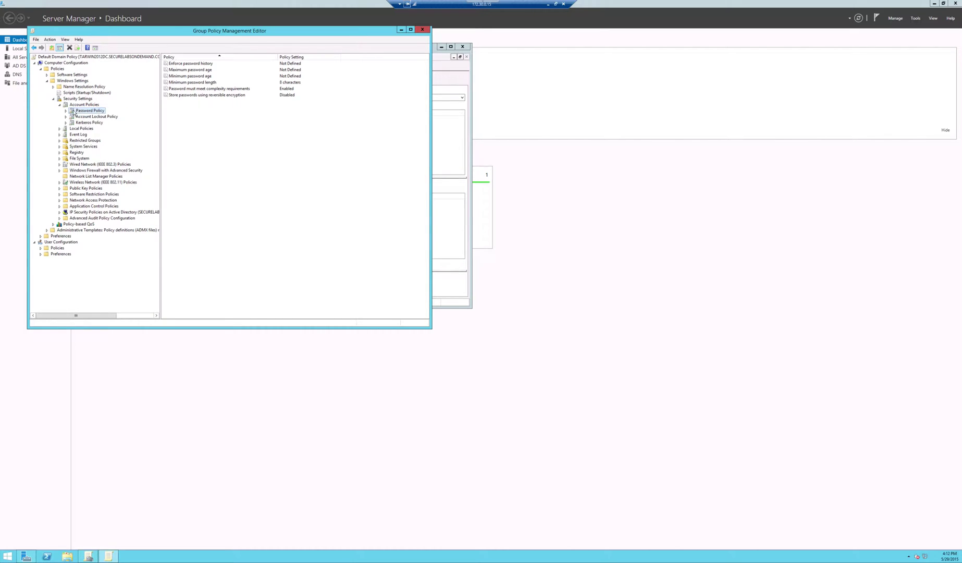
left_click(176, 64)
Define Enforce password history with 5 passwords remembered
double_click(175, 65)
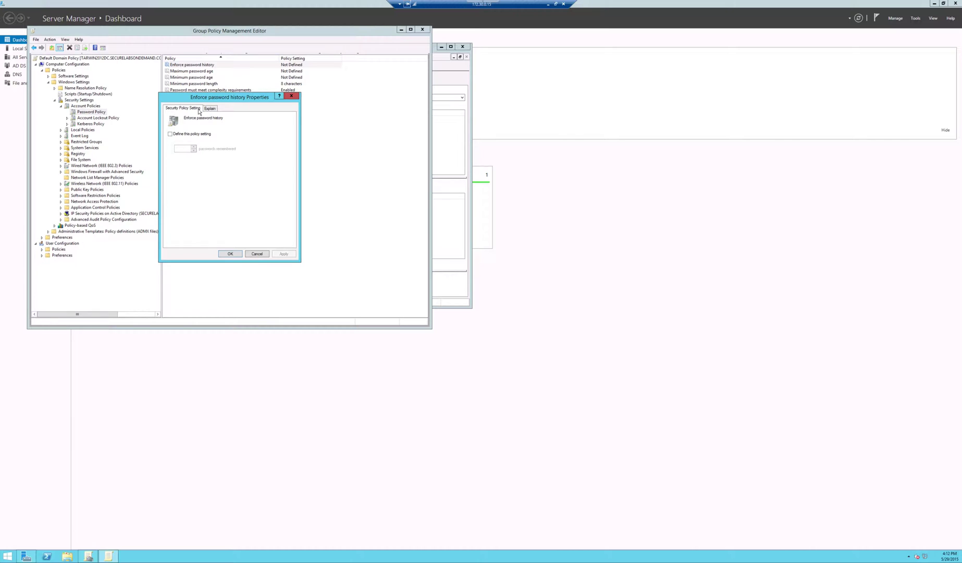
left_click(170, 135)
left_click(193, 148)
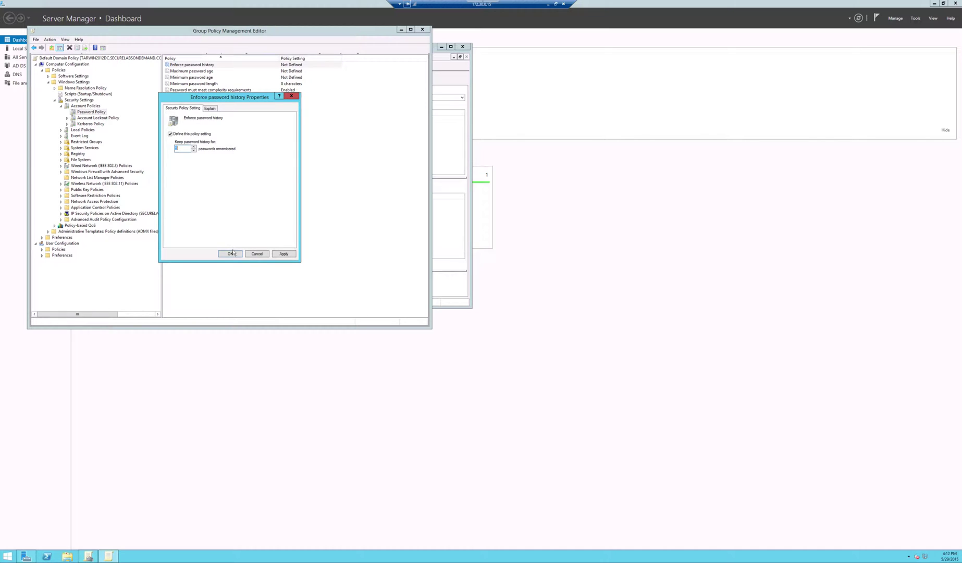
left_click(236, 254)
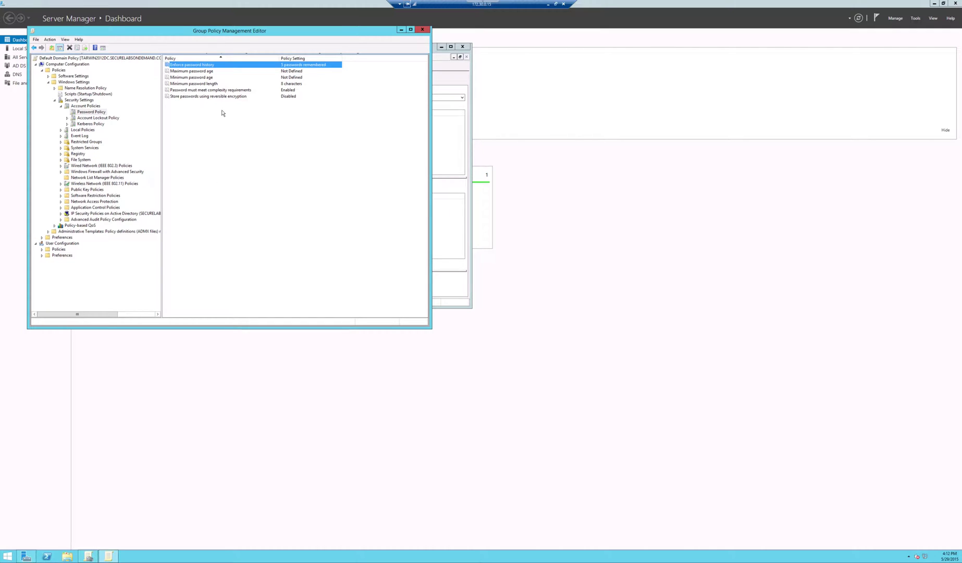
Define Maximum password age at 42 days, accepting the suggested 30-day minimum password age
double_click(199, 71)
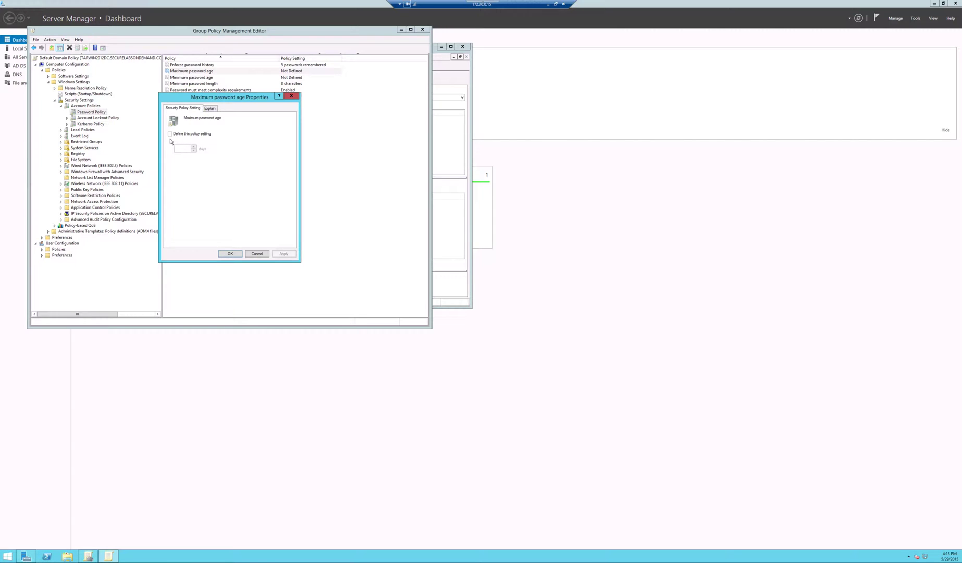
left_click(171, 135)
left_click(231, 254)
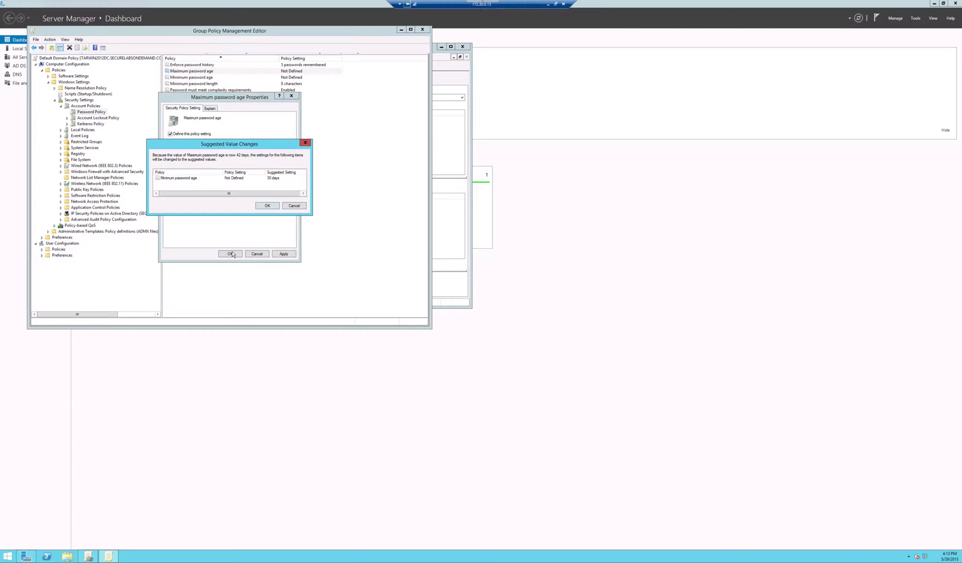
left_click(266, 206)
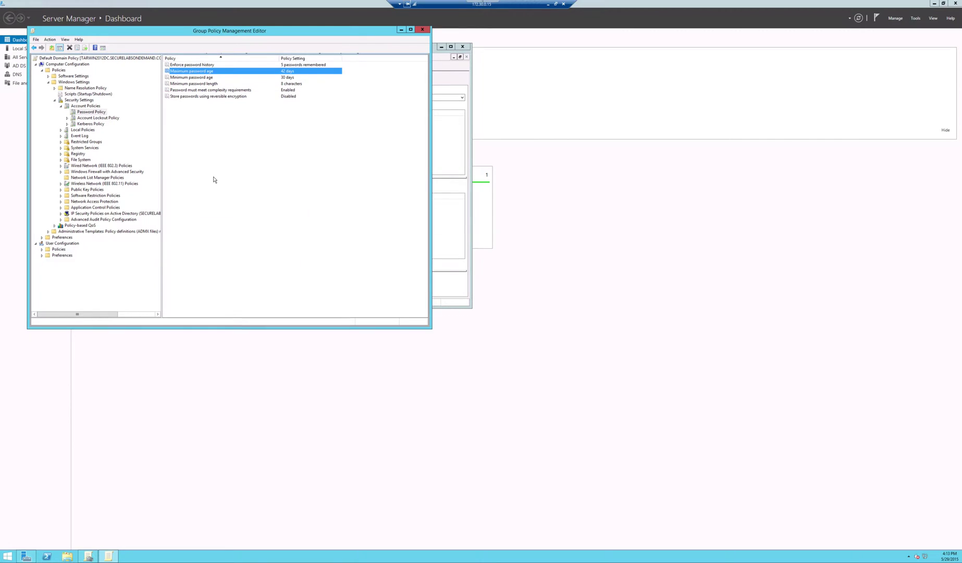
double_click(201, 74)
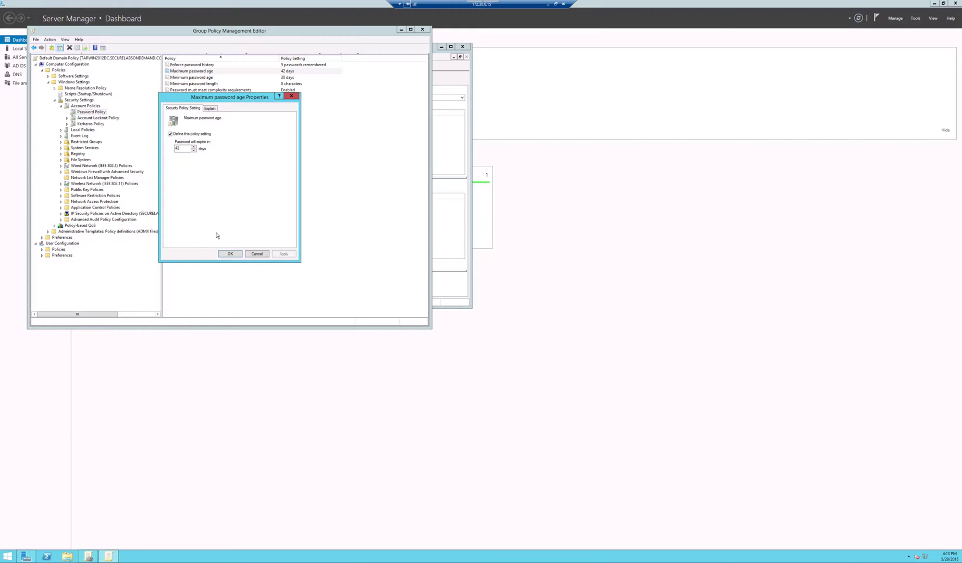
Change Maximum password age to 30 days and accept the suggested 29-day minimum age
left_click(194, 150)
type("31")
left_click(229, 253)
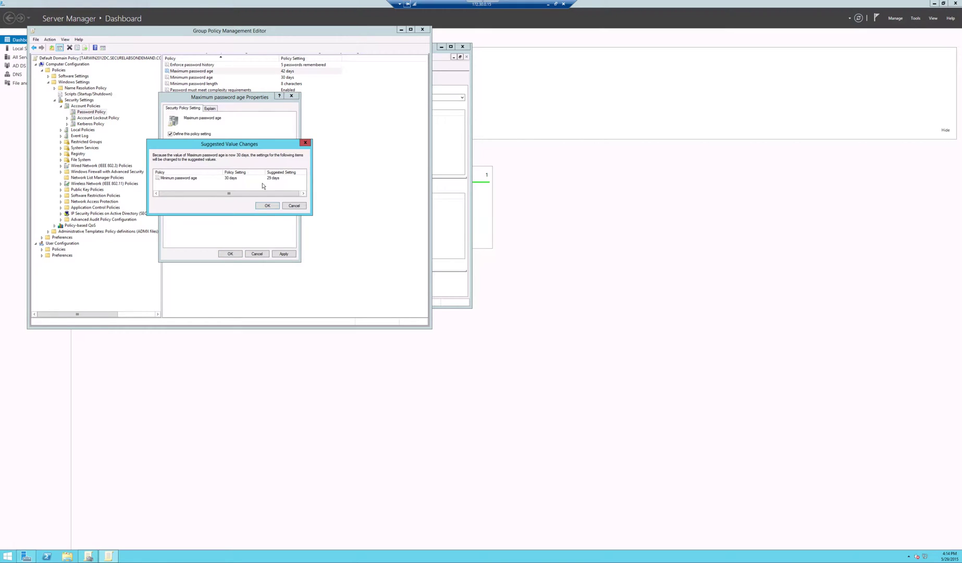
left_click(267, 206)
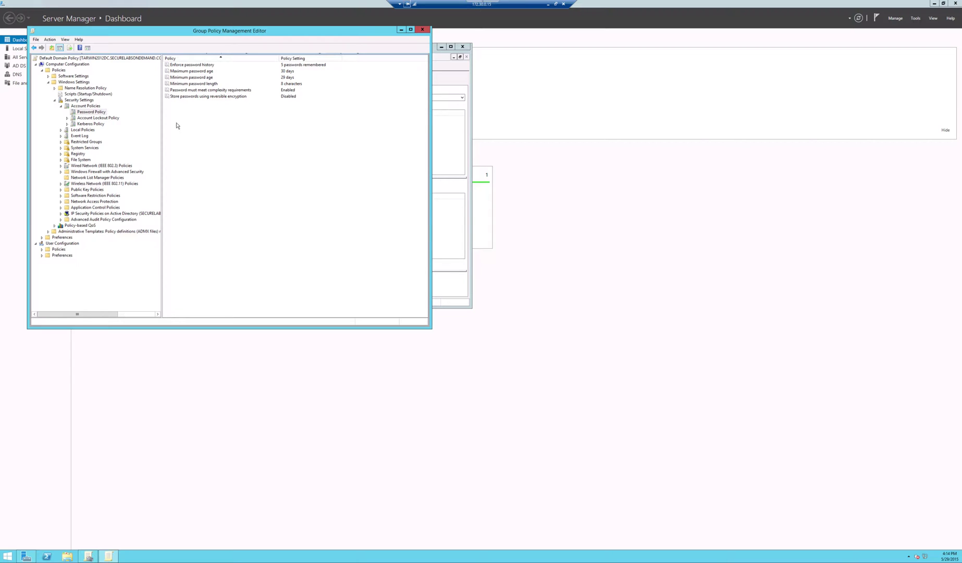
Set Minimum password age to 0 days and apply it
double_click(202, 83)
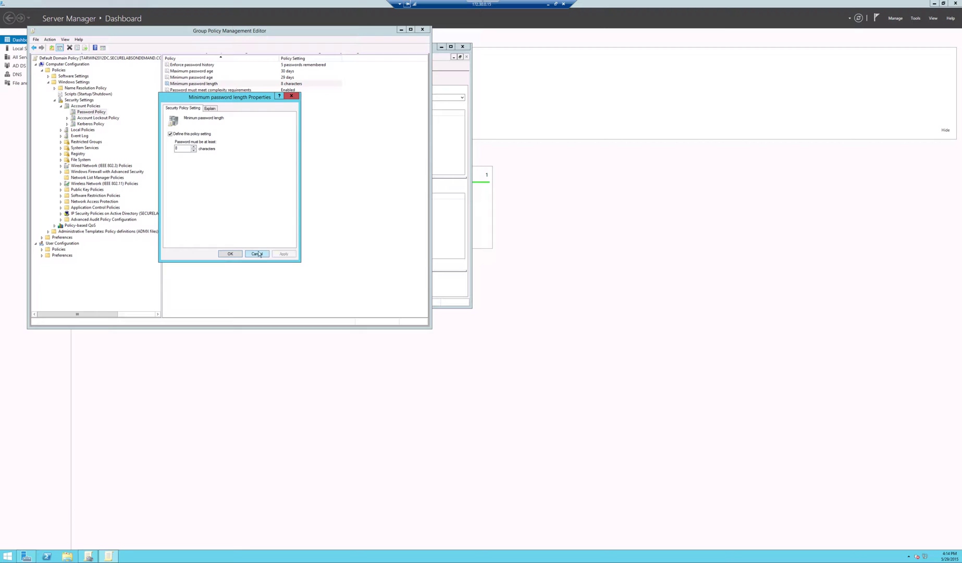
left_click(257, 253)
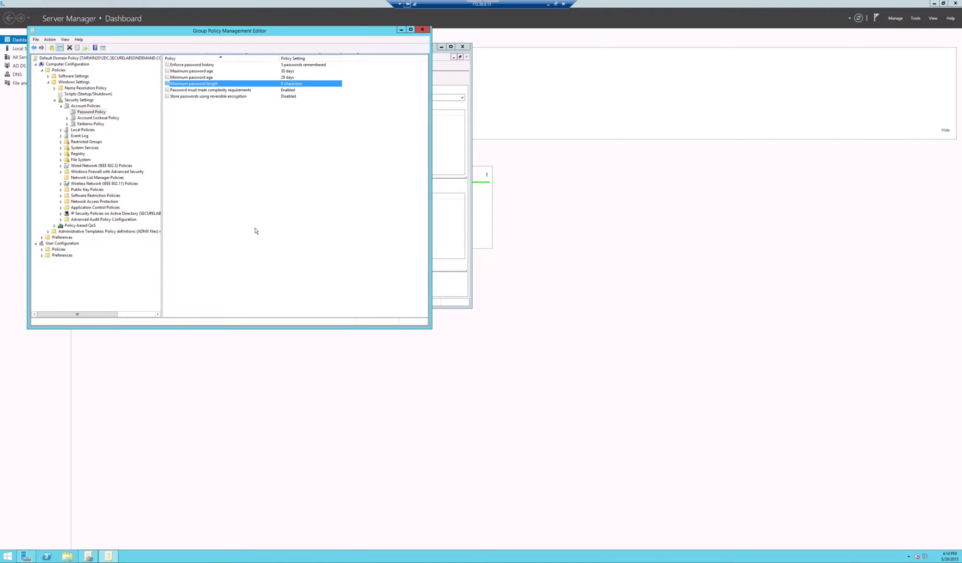
double_click(202, 78)
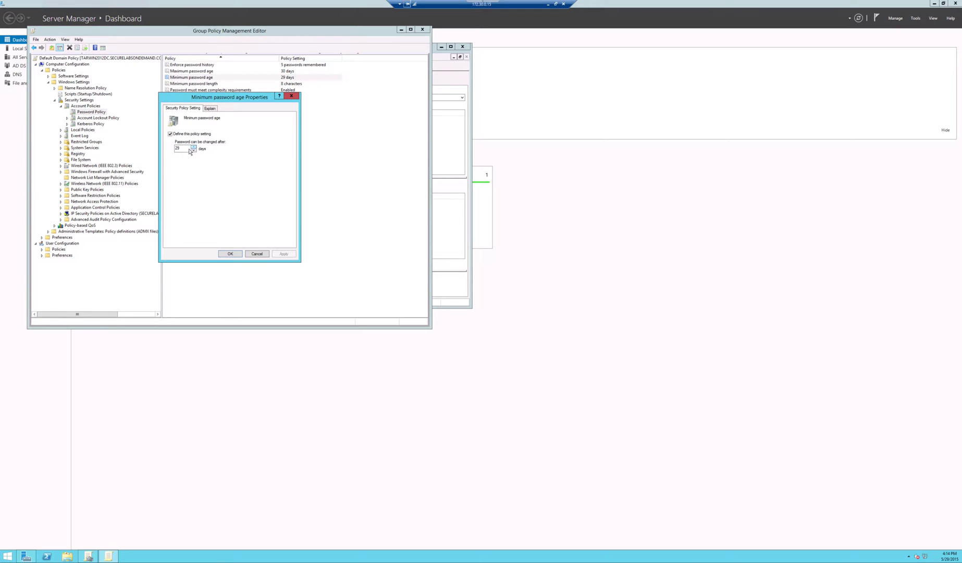
key("BackSpace")
key("BackSpace")
type("0")
left_click(283, 254)
left_click(228, 255)
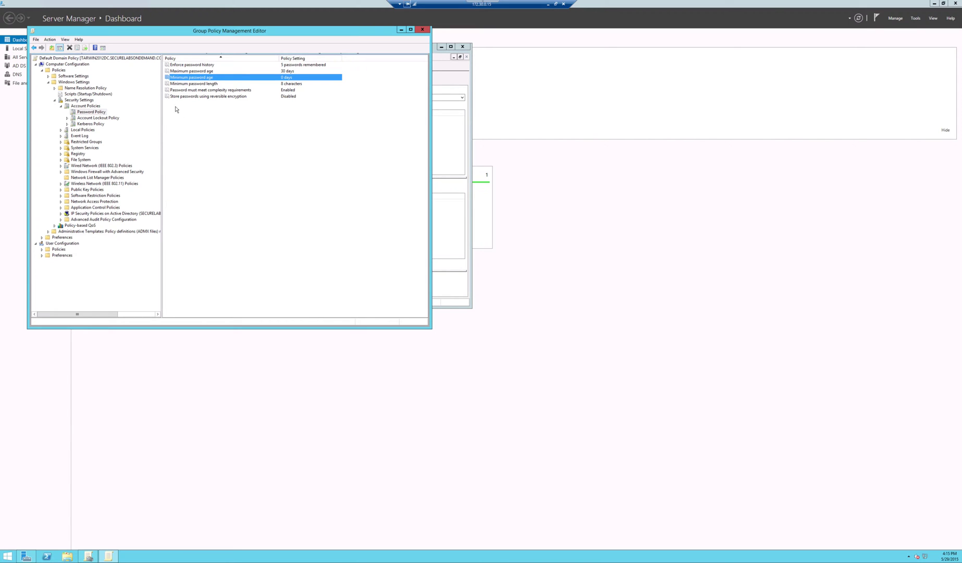
double_click(177, 85)
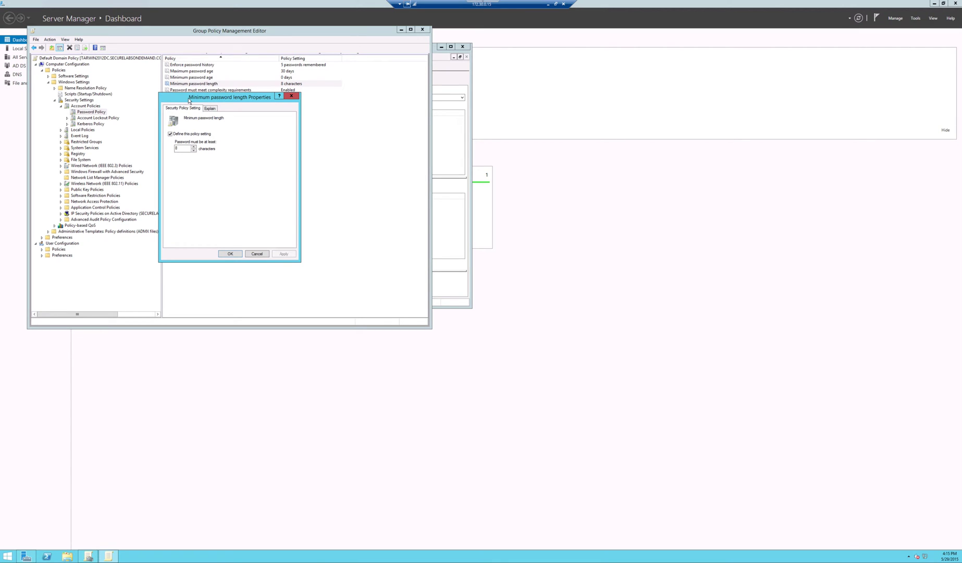
Raise Minimum password length from 8 to 10 characters
left_click(194, 148)
left_click(238, 255)
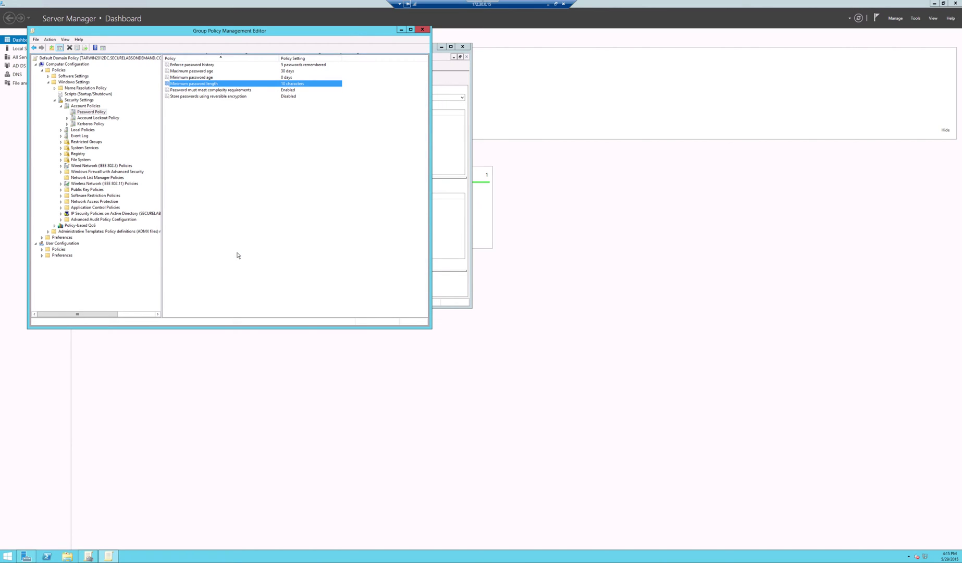